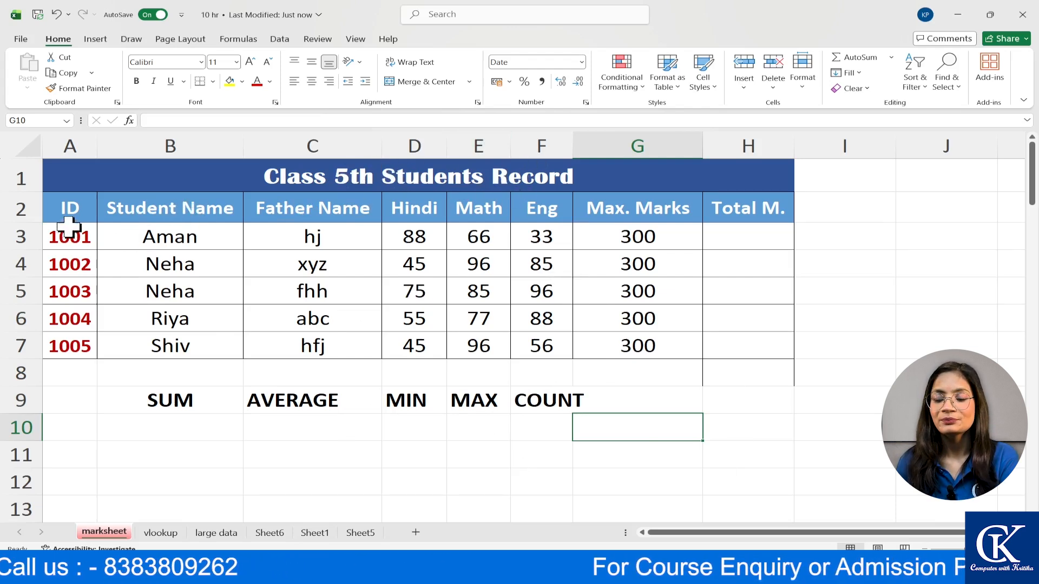
Step: Delete the Father Name column from the students record table
left_click(200, 215)
left_click(336, 216)
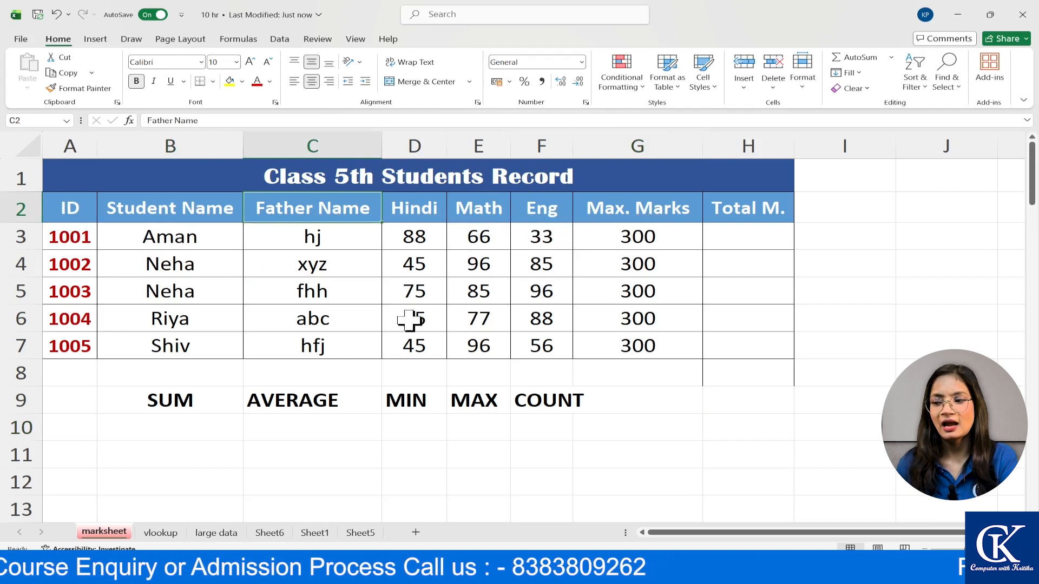
left_click(339, 144)
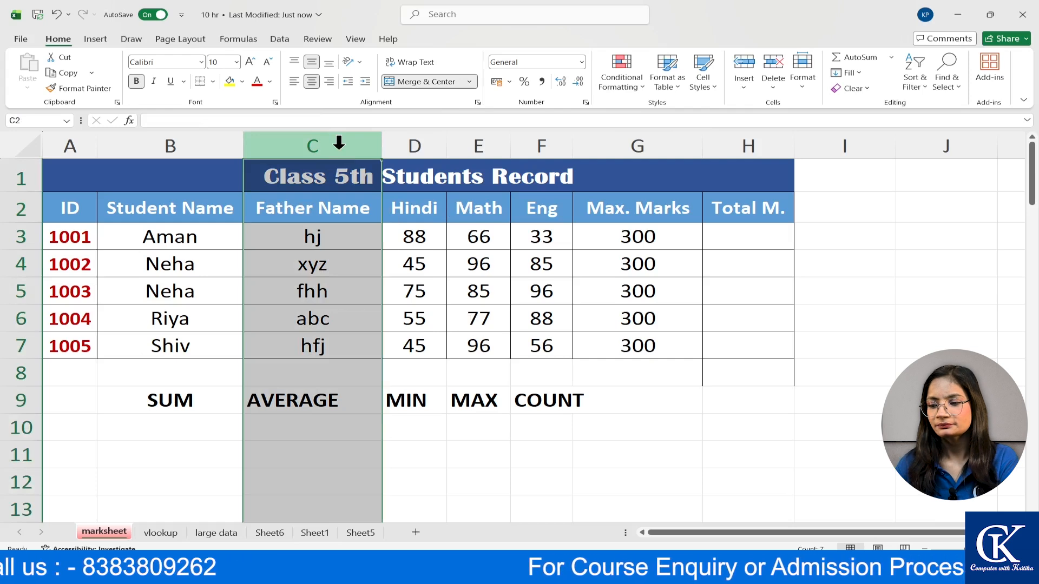
key("ctrl+minus")
left_click(338, 234)
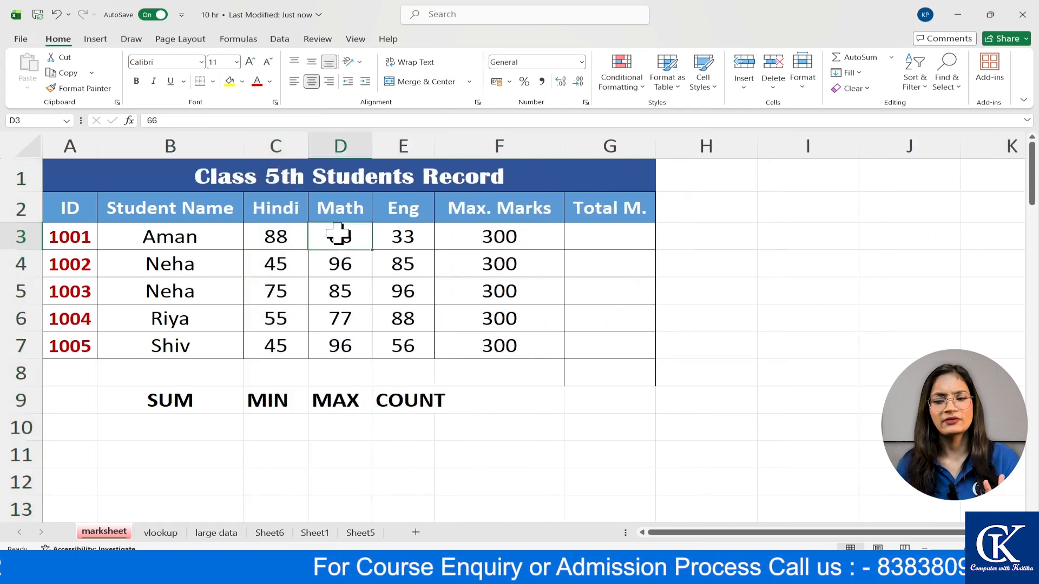
Step: Review the first student's Hindi, Math and Eng marks along with the Max. Marks and Total M. columns
left_click(459, 312)
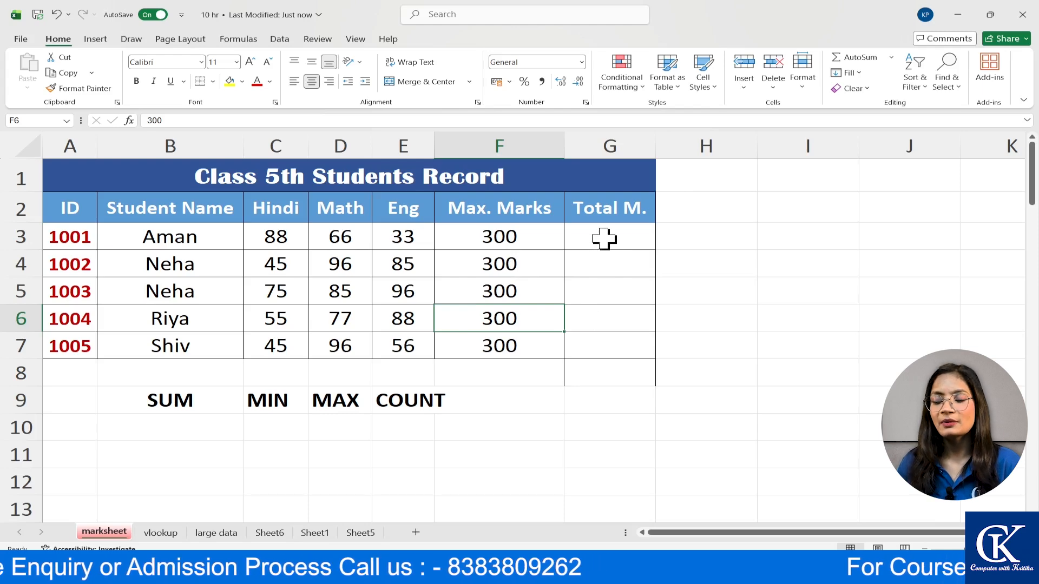
scroll(659, 315, "up", 2)
scroll(660, 330, "up", 1)
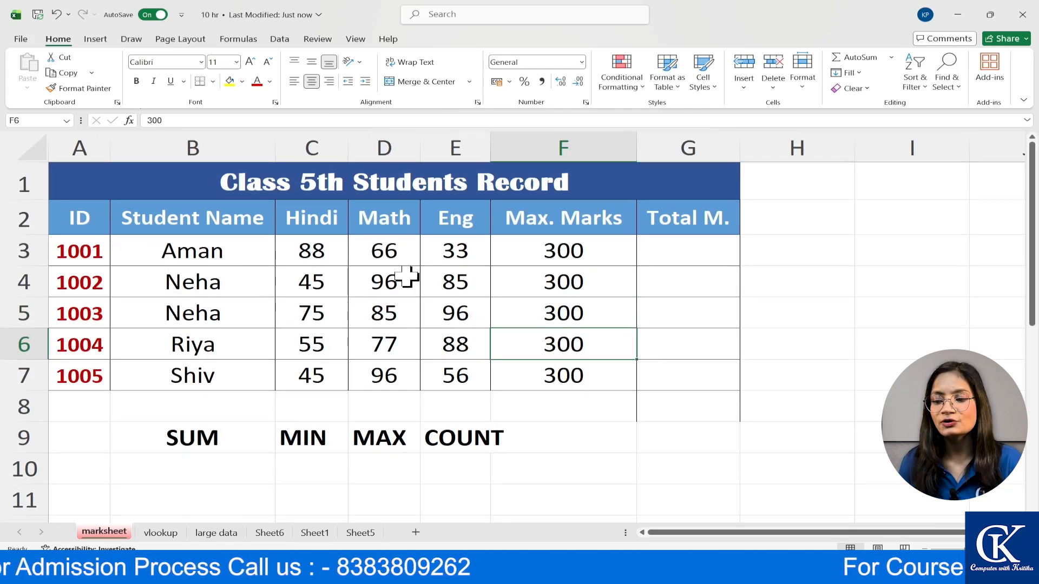
left_click(210, 252)
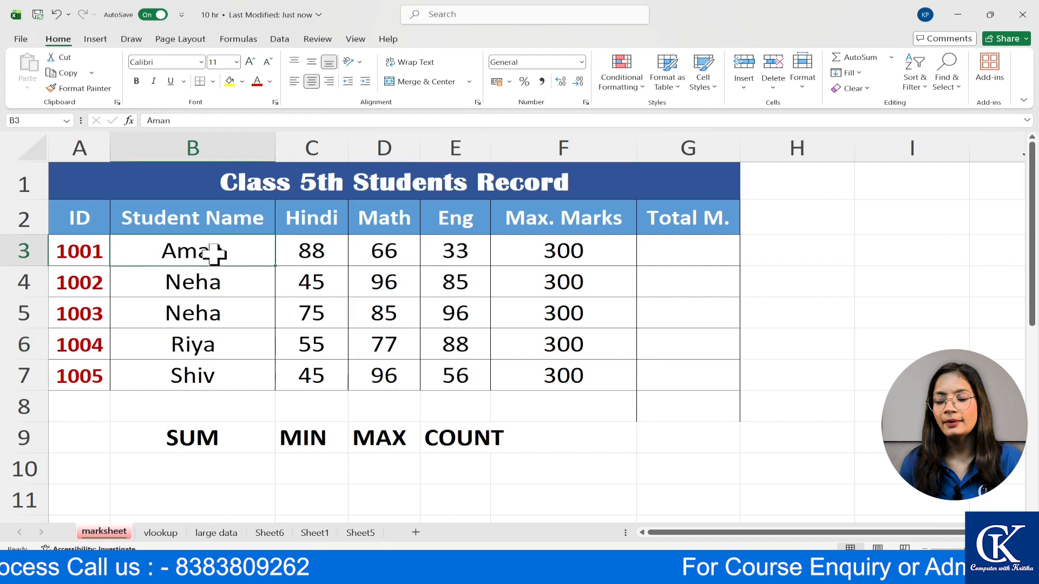
left_click(301, 249)
left_click(395, 261)
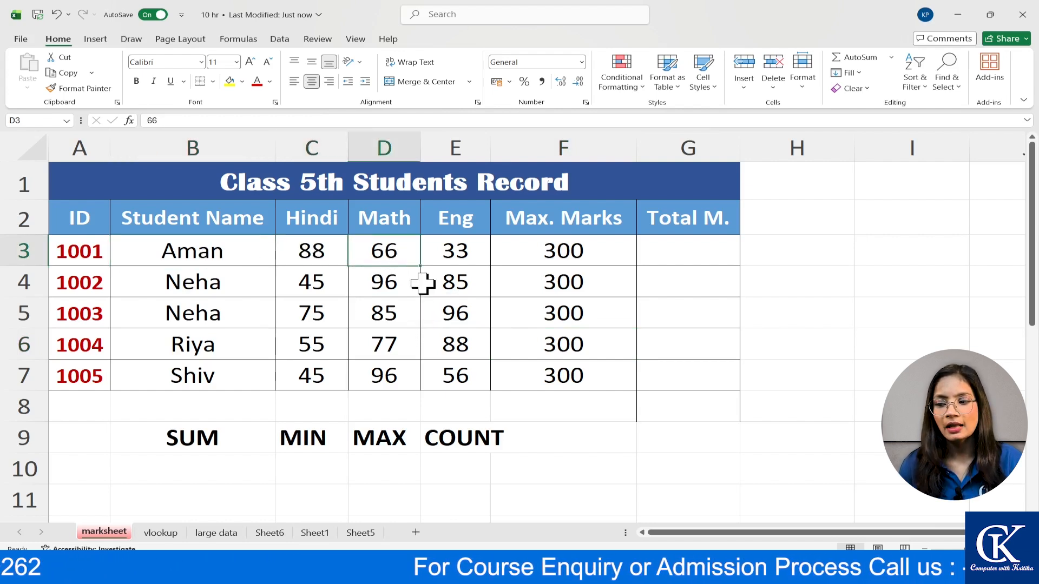
left_click(454, 250)
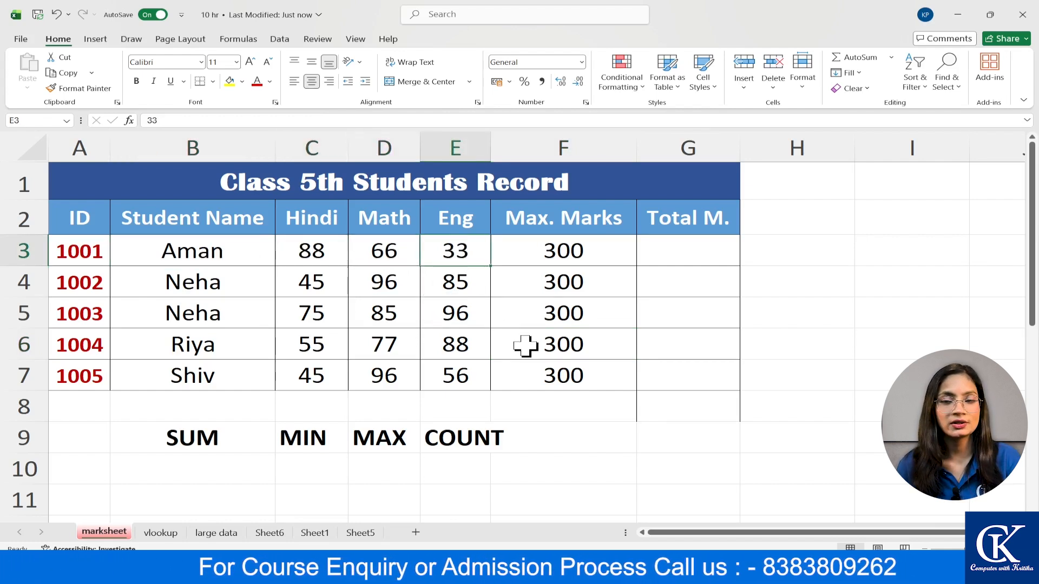
left_click(566, 251)
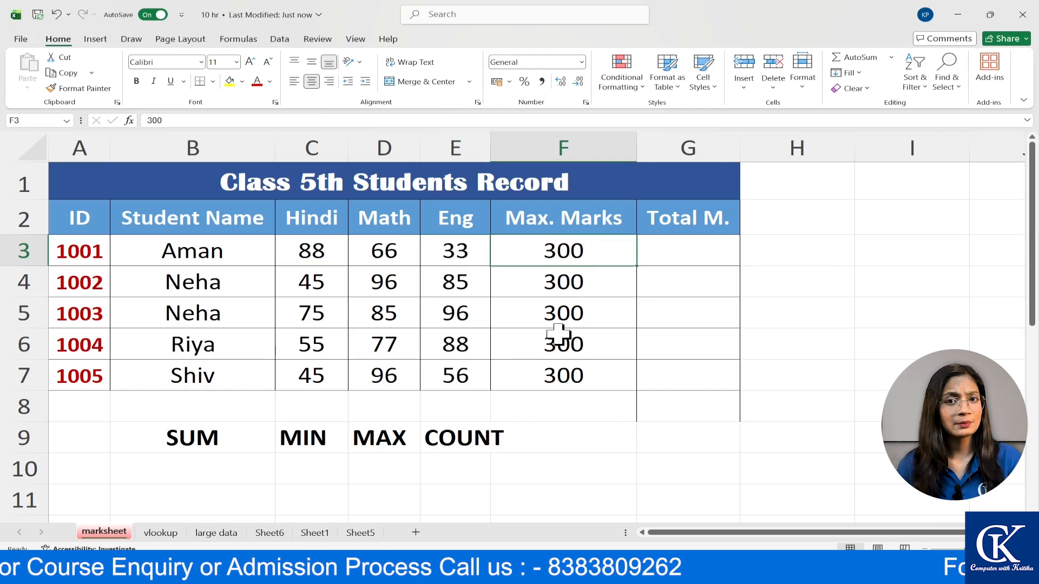
left_click(673, 248)
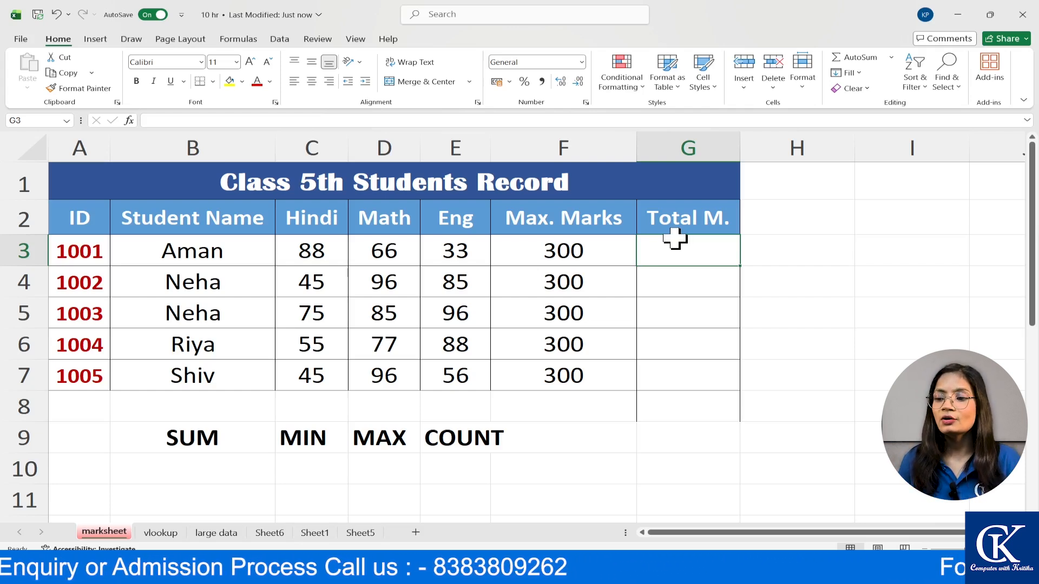
left_click_drag(317, 254, 466, 253)
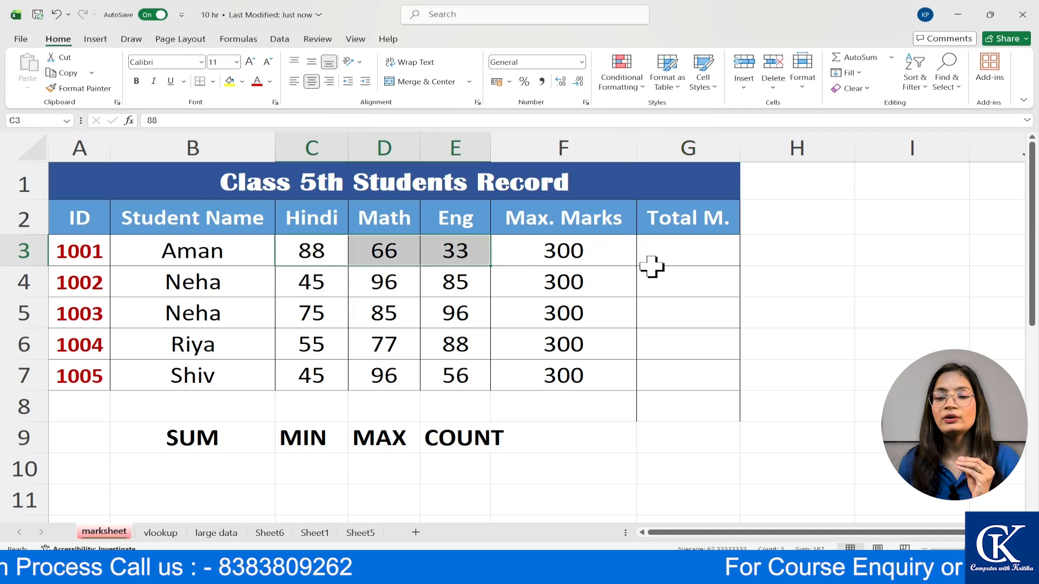
Step: Format the first Total M. cell, G3, as bold with font size 14
left_click(688, 249)
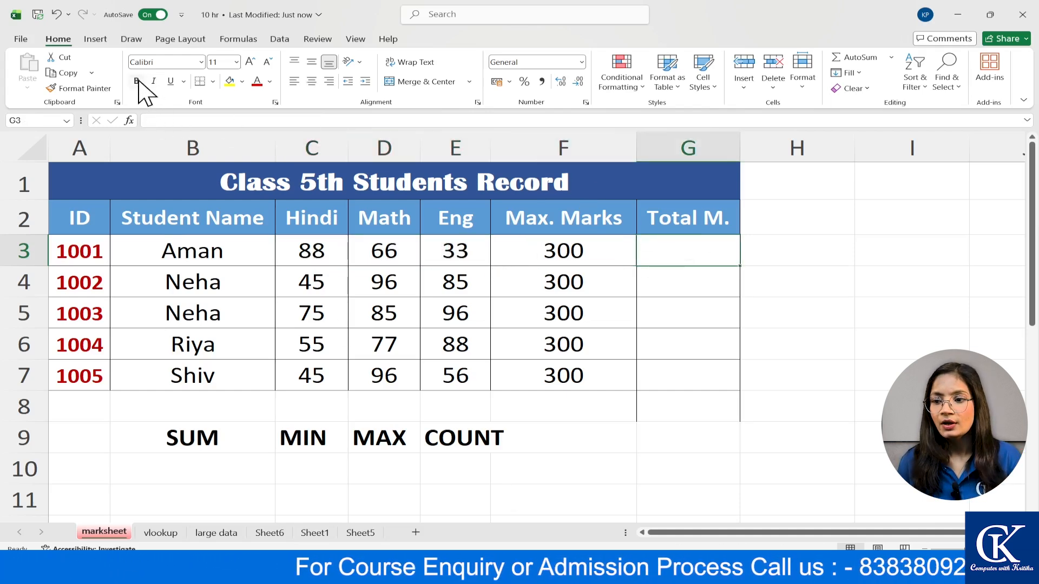
left_click(250, 62)
left_click(249, 62)
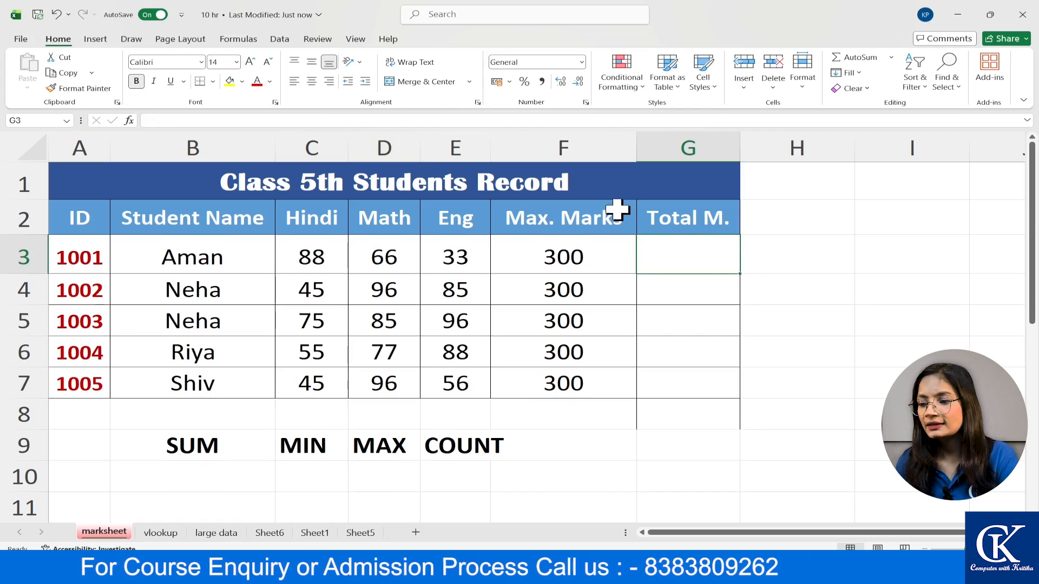
Step: Enter =SUM(88,66,33) in G3 to total the first student's marks
scroll(617, 214, "up", 1)
left_click_drag(688, 253, 724, 265)
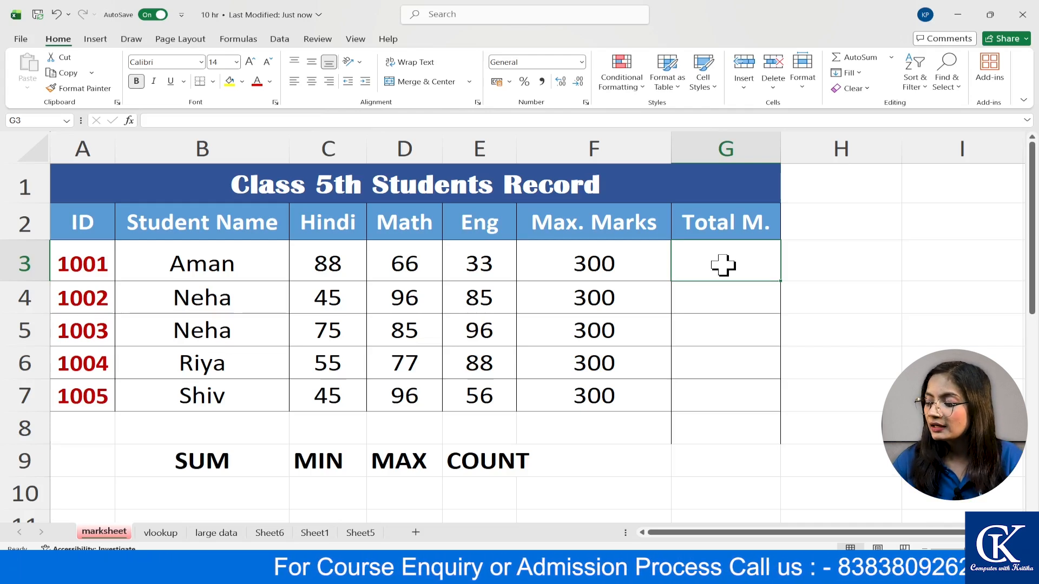
type("=")
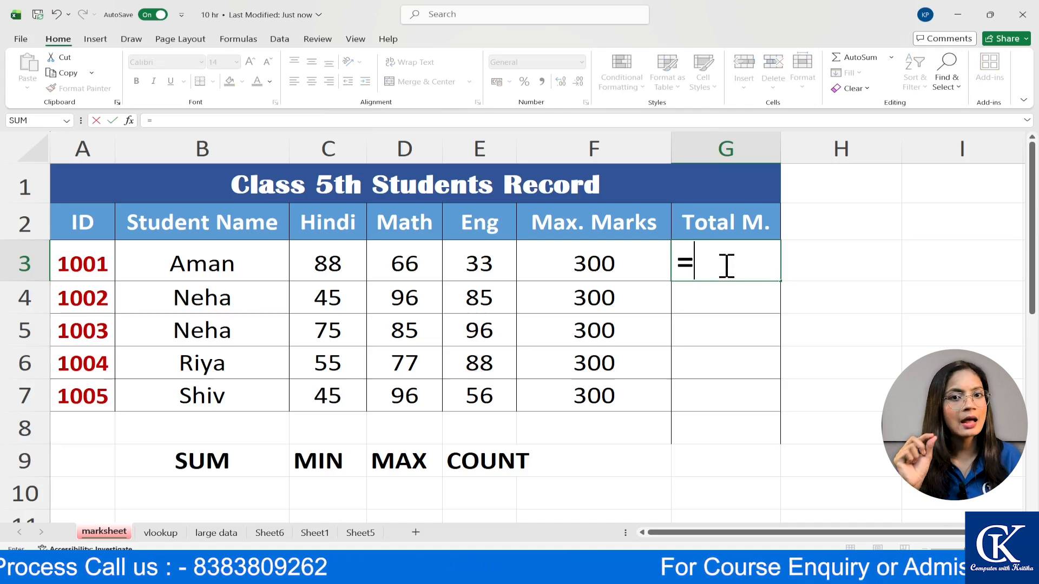
type("SUM")
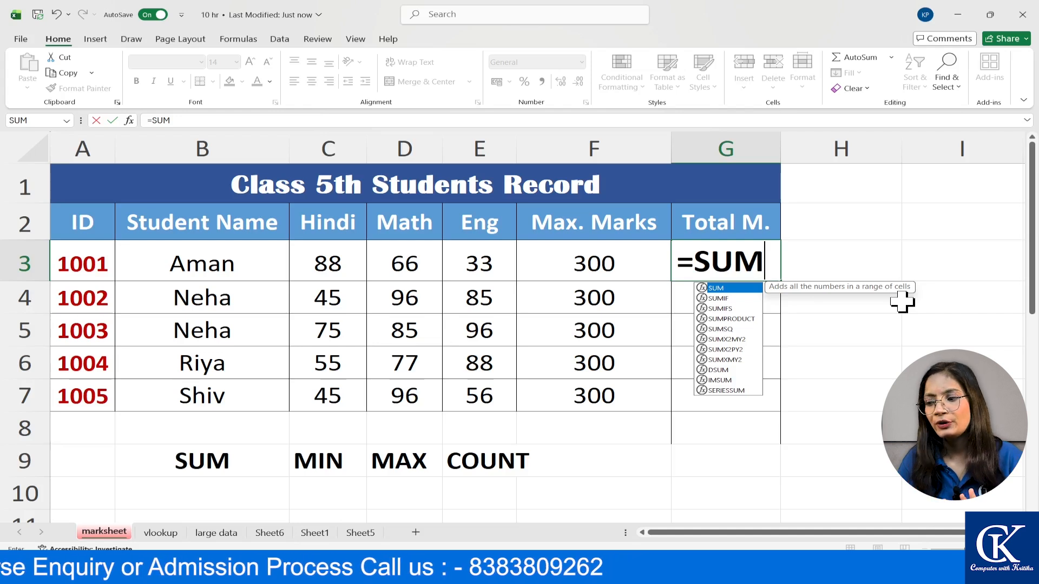
type("(")
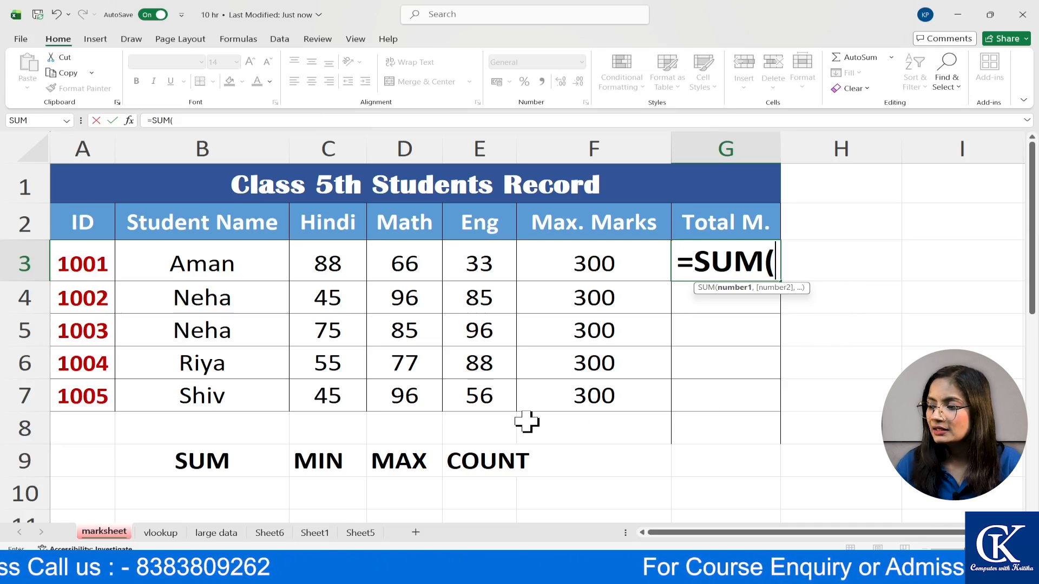
type("88")
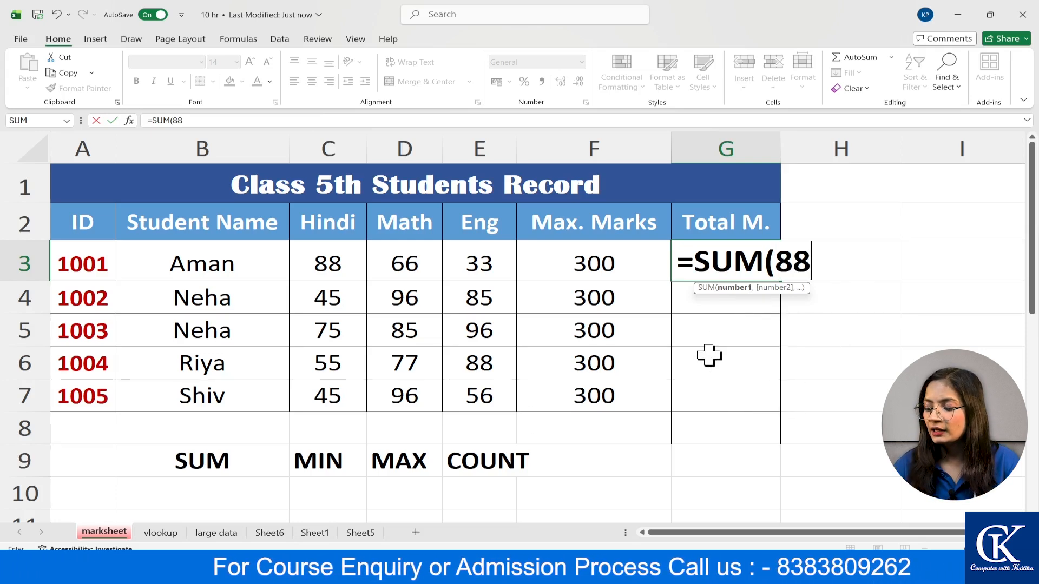
type(",")
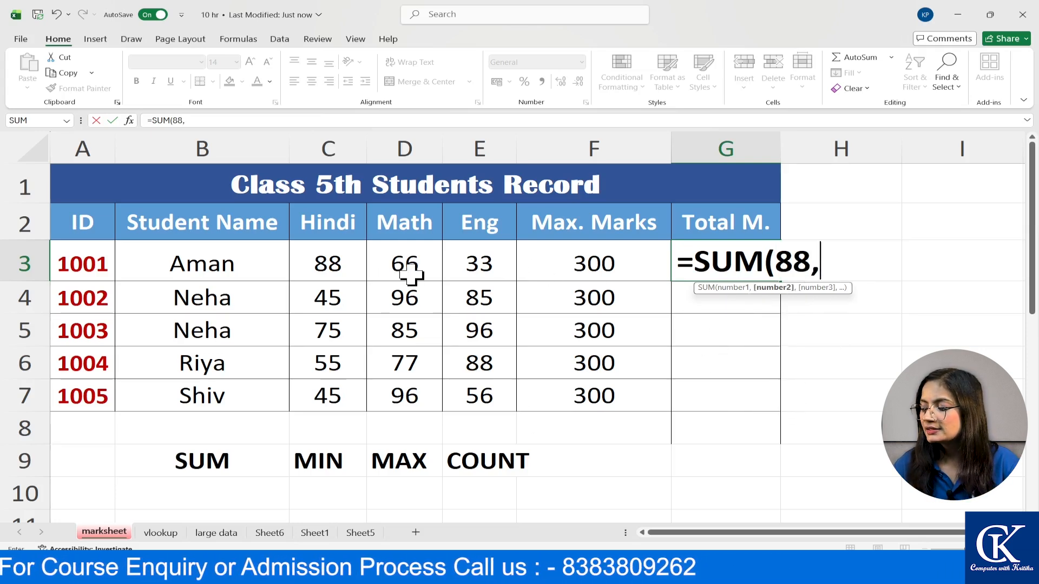
type("66,33")
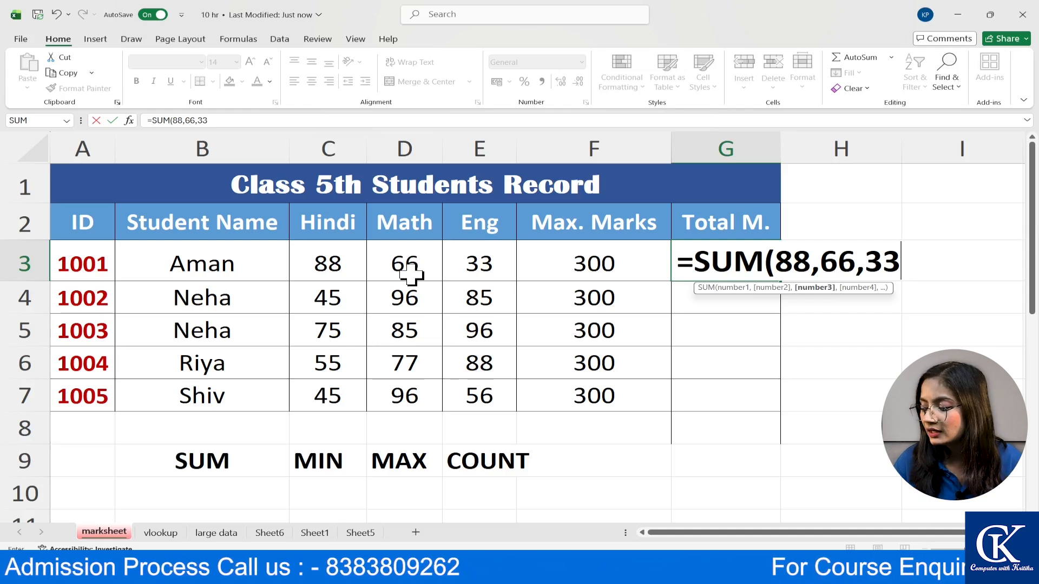
type(")")
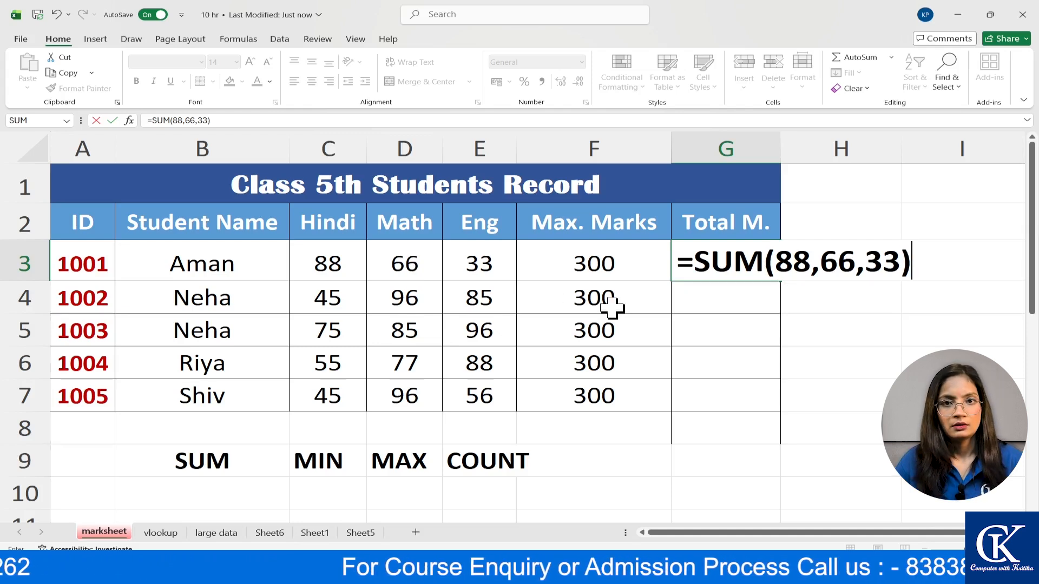
key("Return")
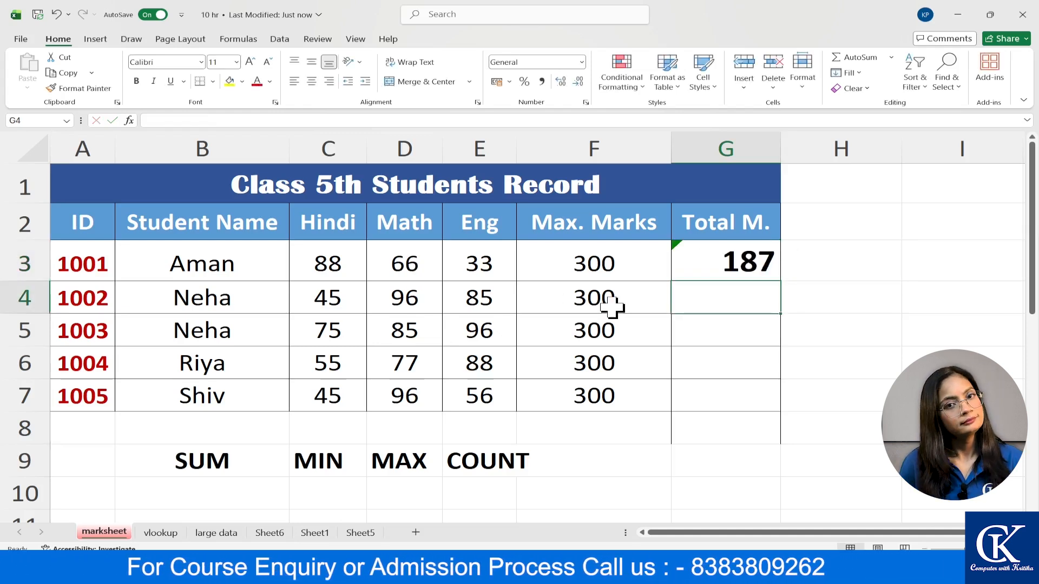
Step: Try filling the fixed-number SUM formula from G3 down to G7, and undo the fill
left_click(763, 266)
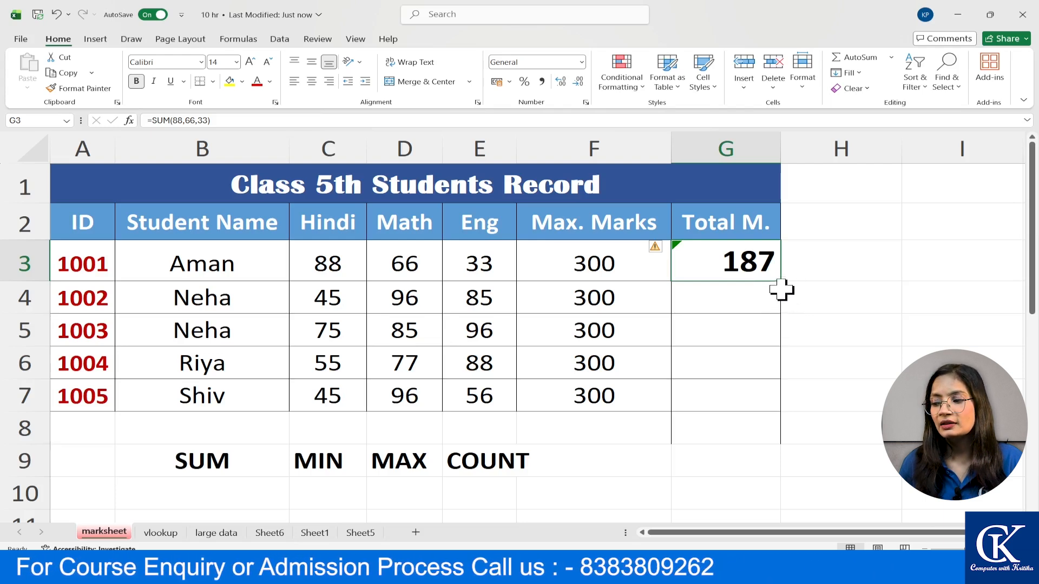
left_click_drag(782, 283, 765, 405)
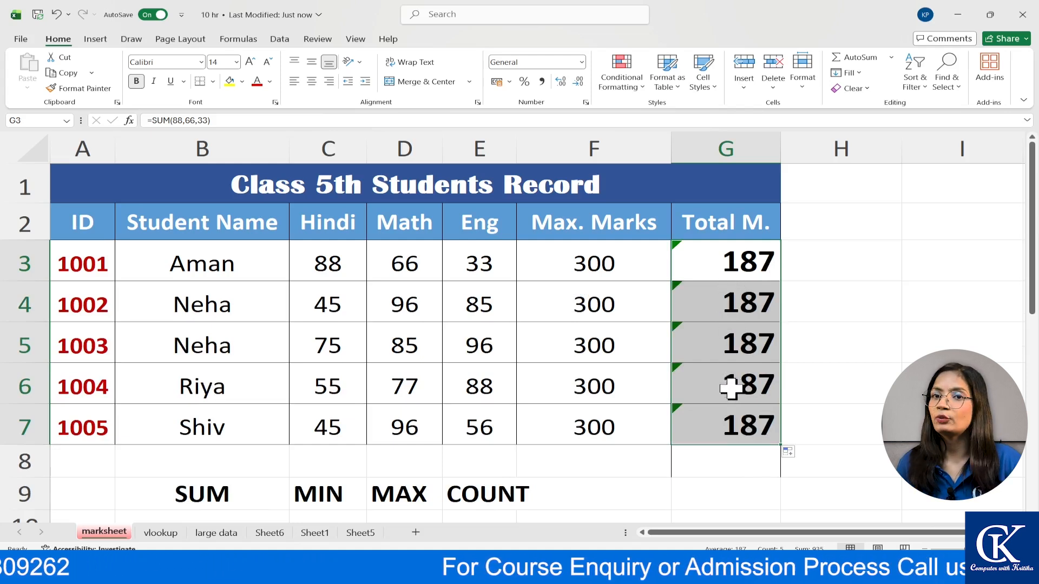
left_click(747, 264)
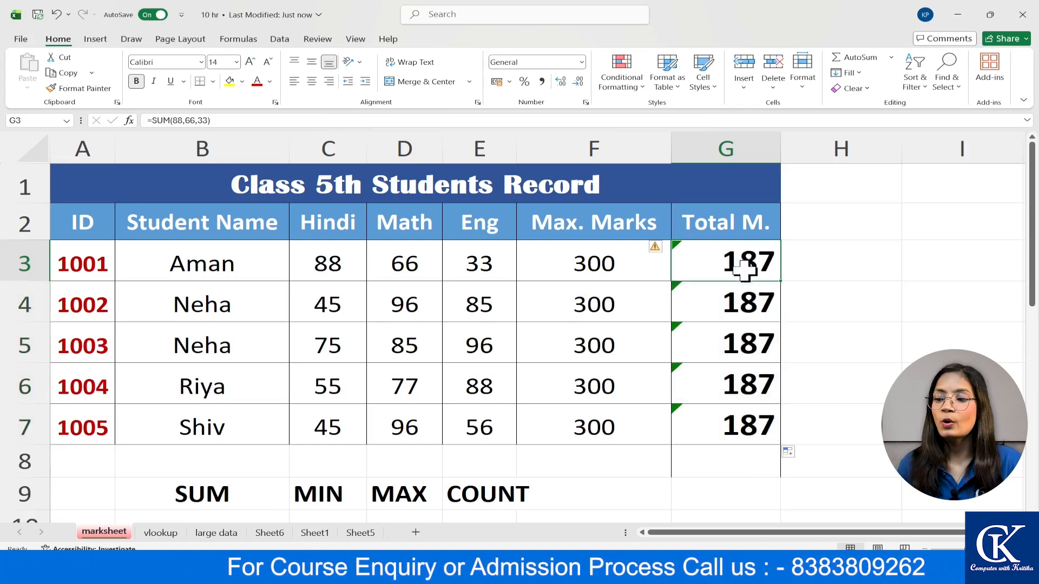
left_click(333, 306)
left_click(395, 304)
left_click(322, 303)
left_click(405, 300)
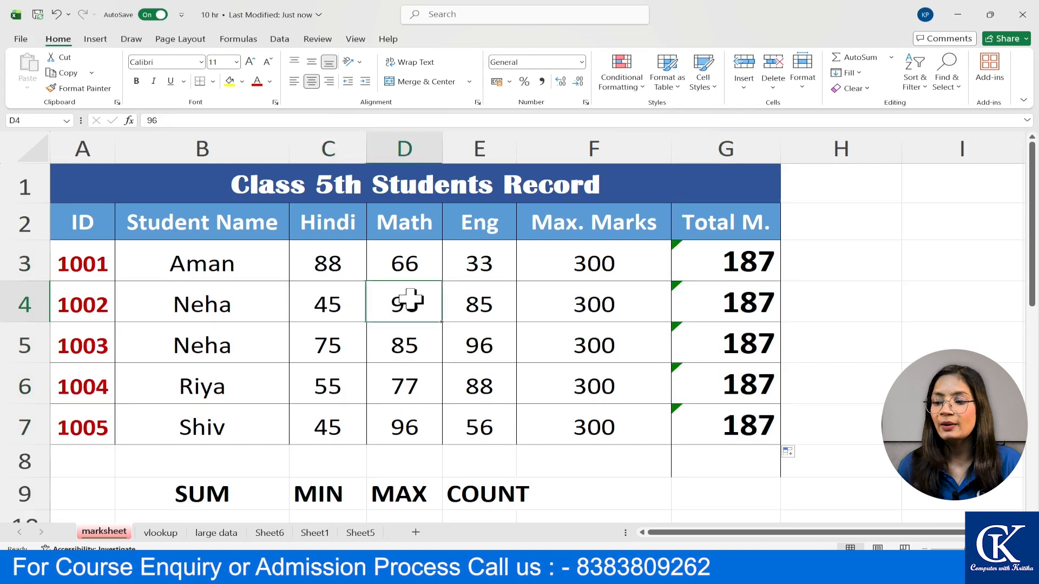
left_click(474, 300)
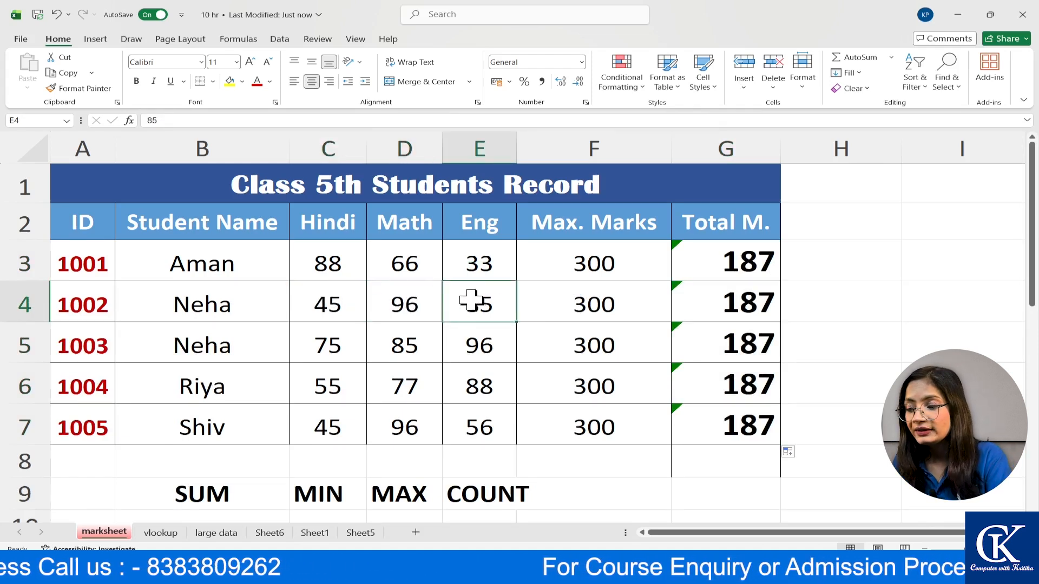
key("ctrl+z")
key("ctrl+z")
Step: Replace the numbers in G3's formula with cell references, making it =SUM(C3,D3,E3), and fill it down to G7
double_click(704, 273)
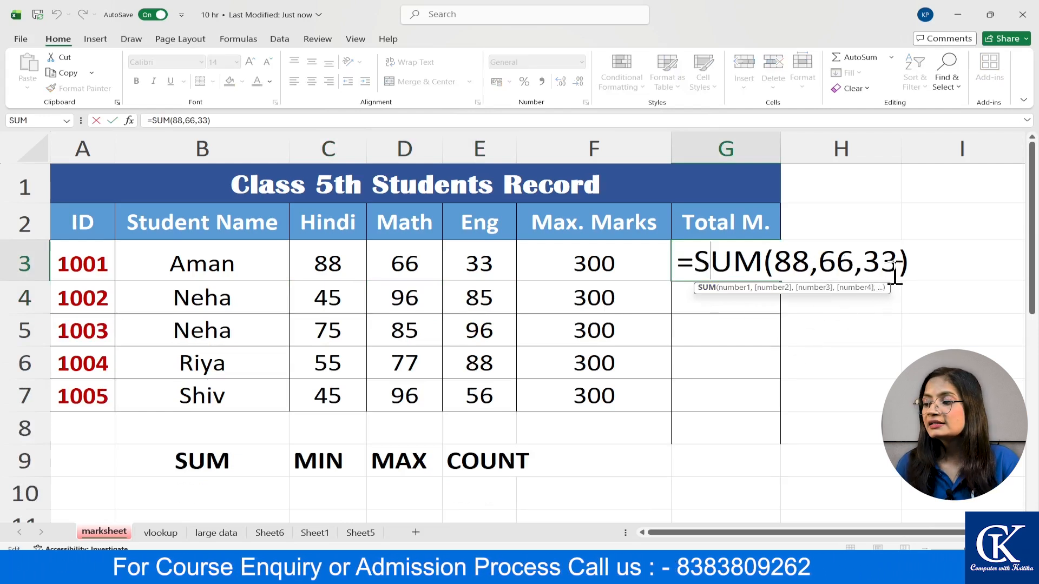
left_click_drag(895, 273, 773, 265)
key("BackSpace")
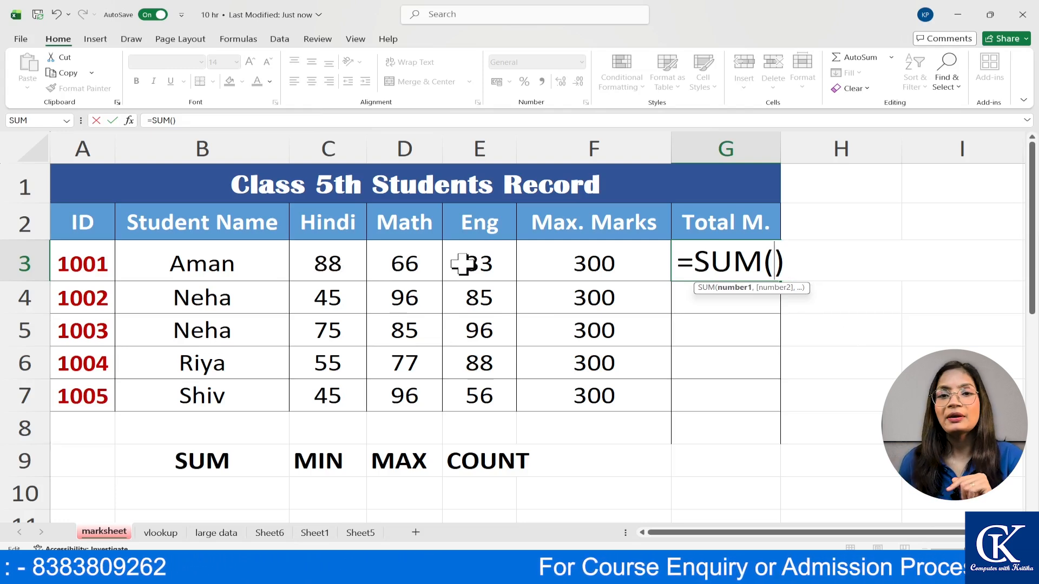
left_click(327, 263)
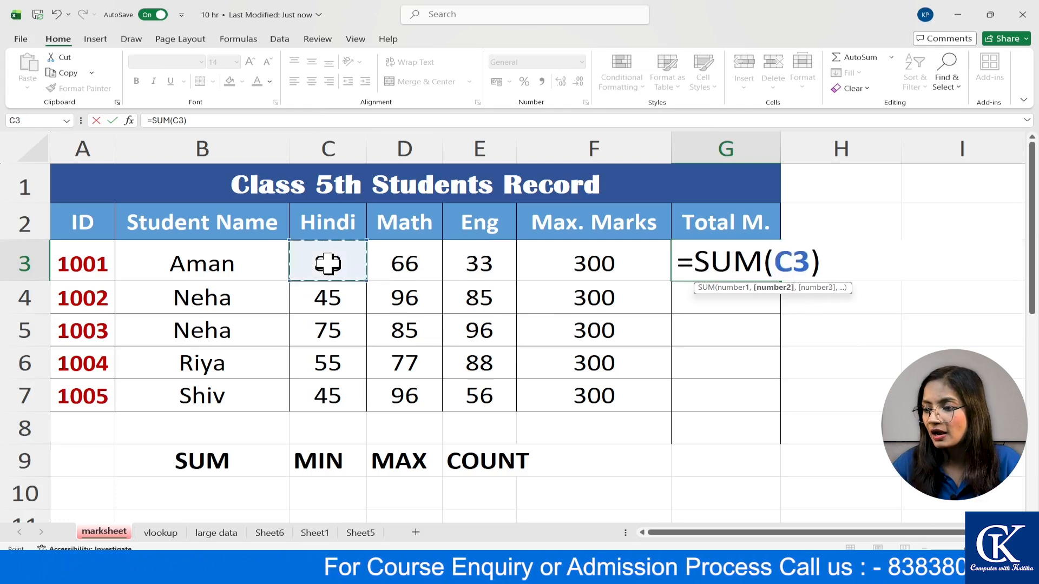
type(",")
left_click(410, 253)
type(",")
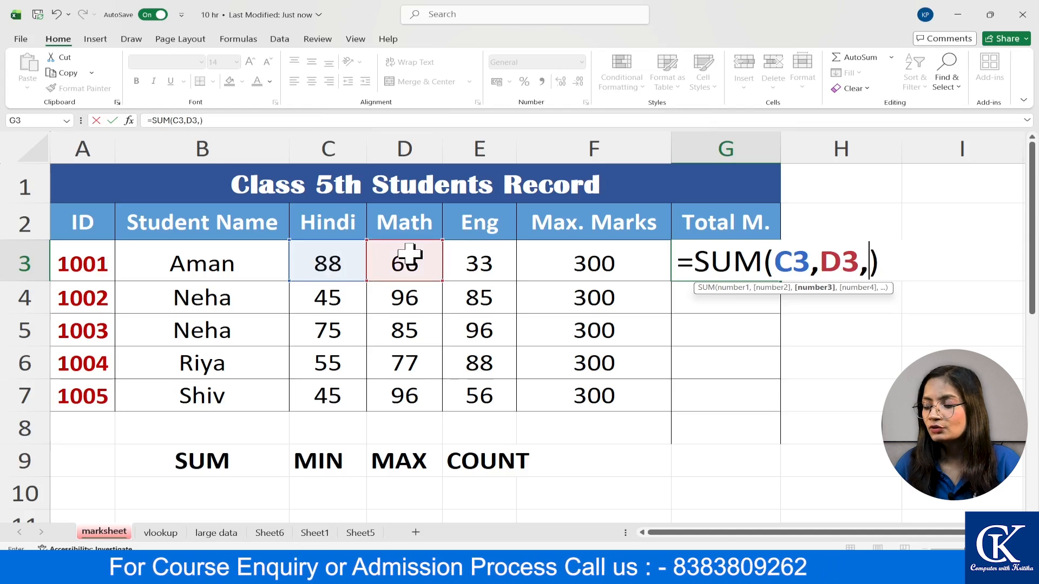
left_click(482, 263)
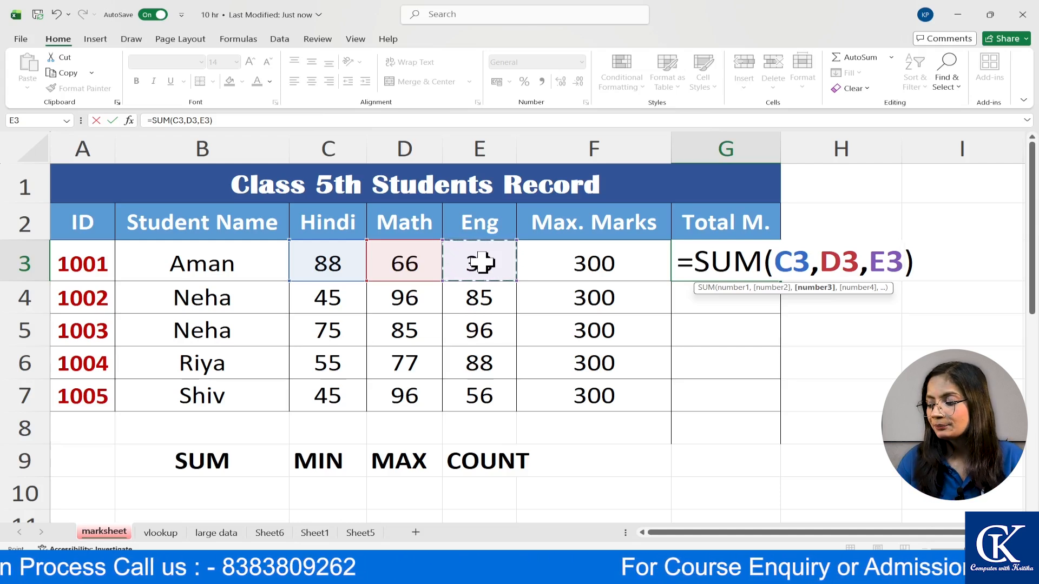
key("Return")
left_click(725, 260)
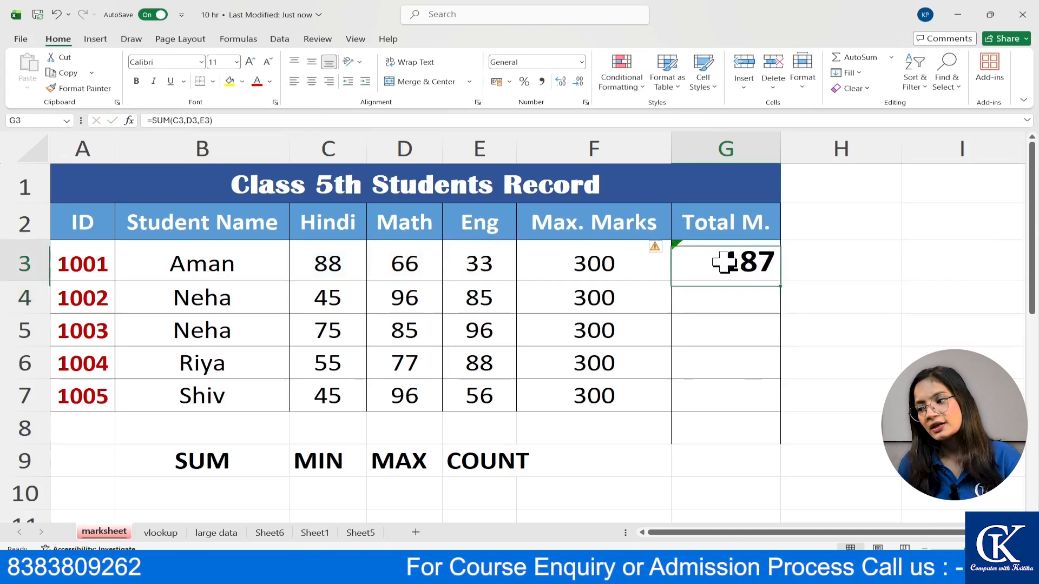
left_click_drag(782, 281, 765, 399)
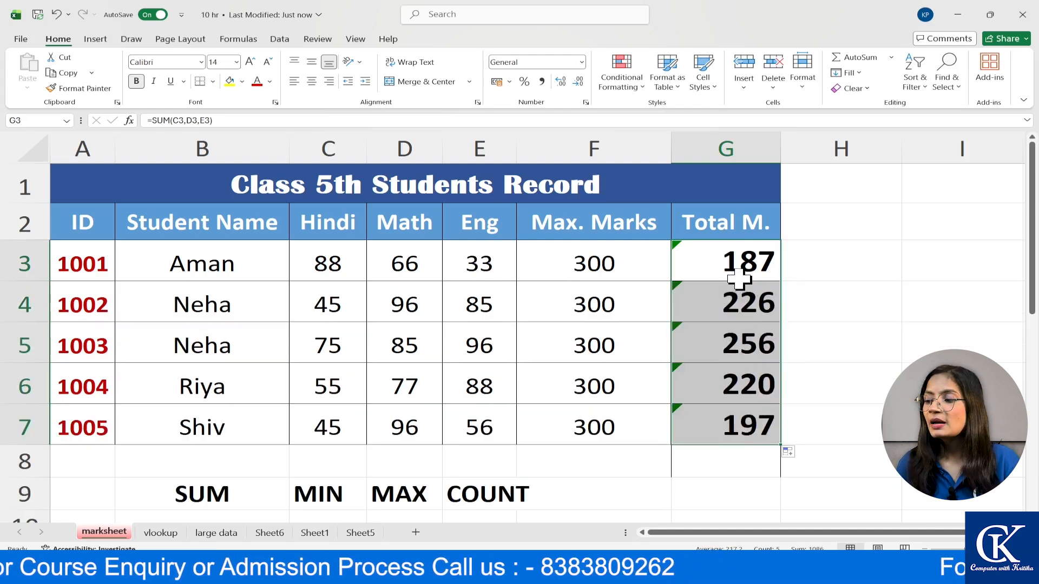
Step: Inspect the SUM formulas in G3, G4 and G7 to check which cells each one references
double_click(735, 263)
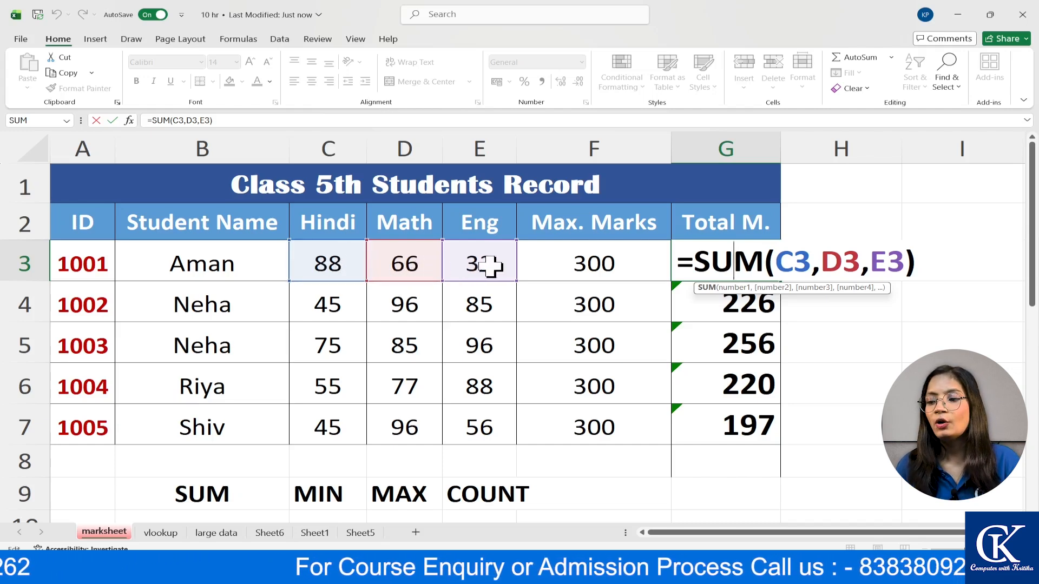
key("Return")
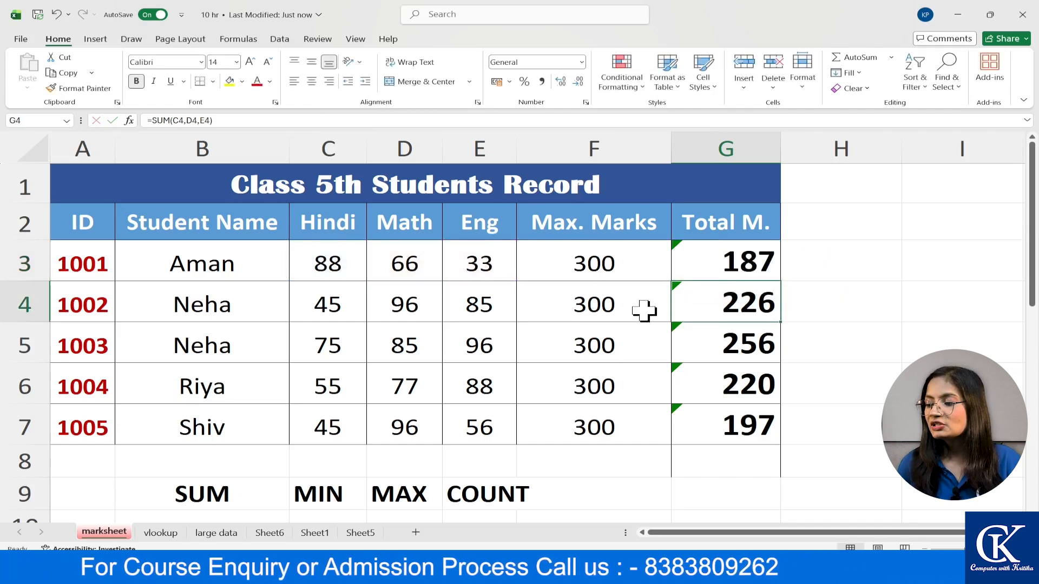
double_click(701, 302)
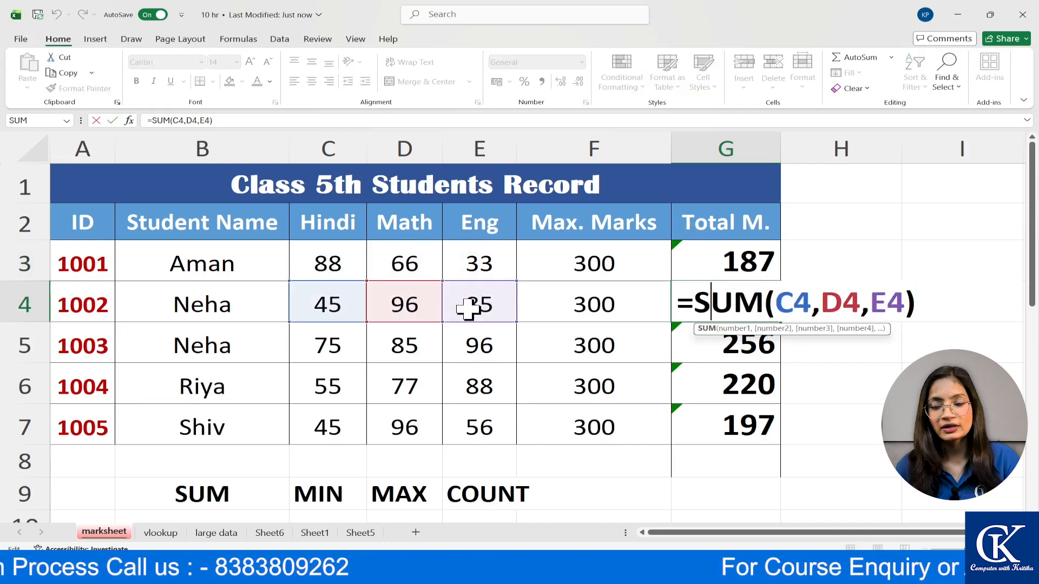
key("Return")
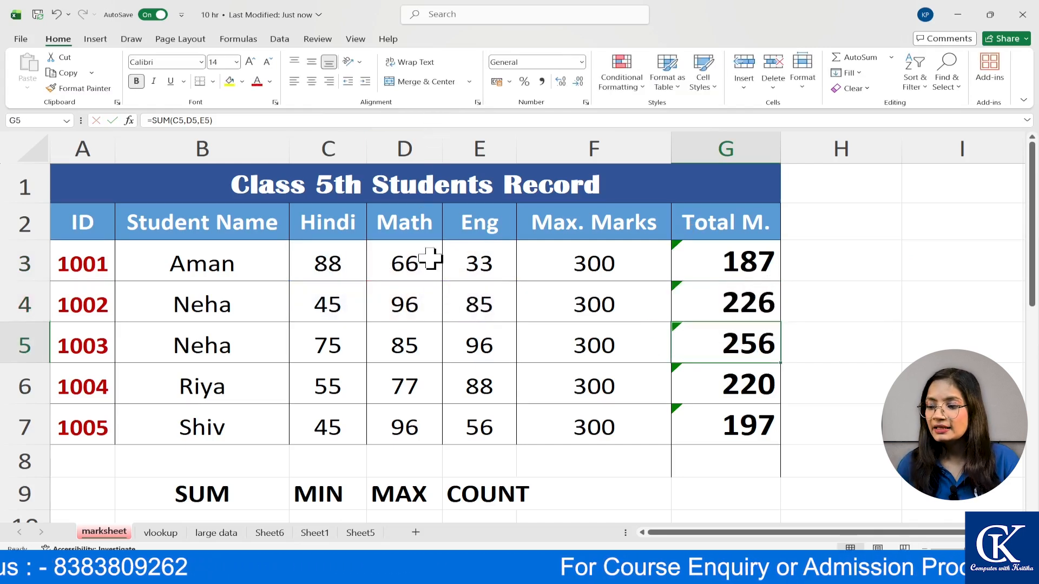
double_click(709, 425)
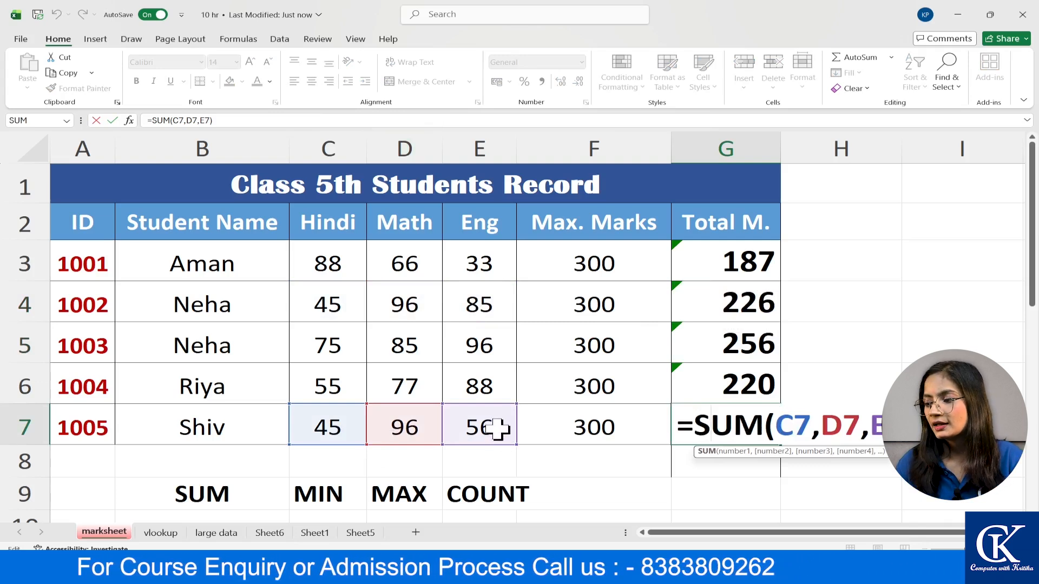
key("Return")
Step: Replace G3's formula with the range version =SUM(C3:E3) and fill it down to G7
left_click(741, 273)
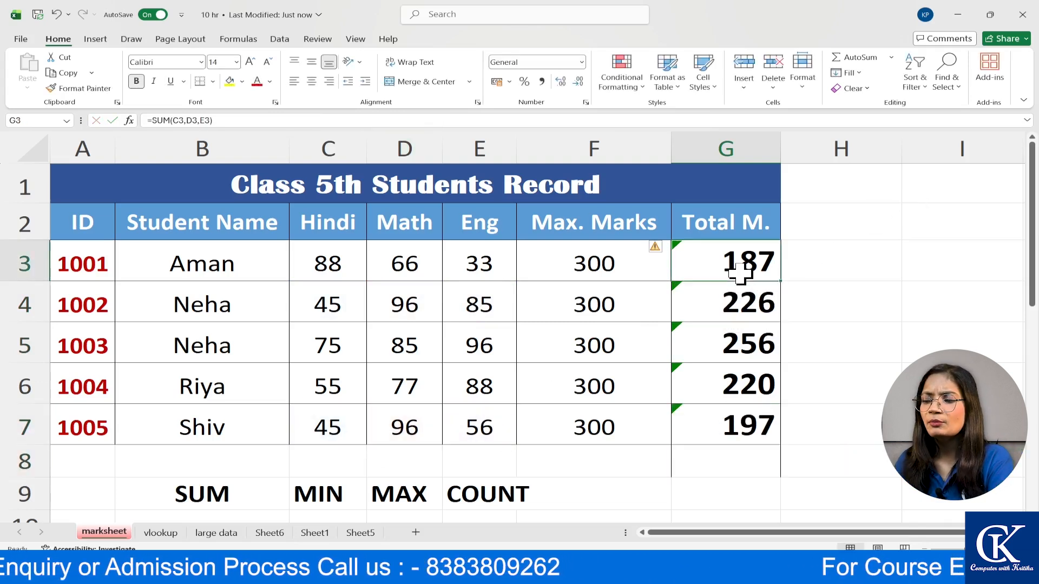
type("=SUM")
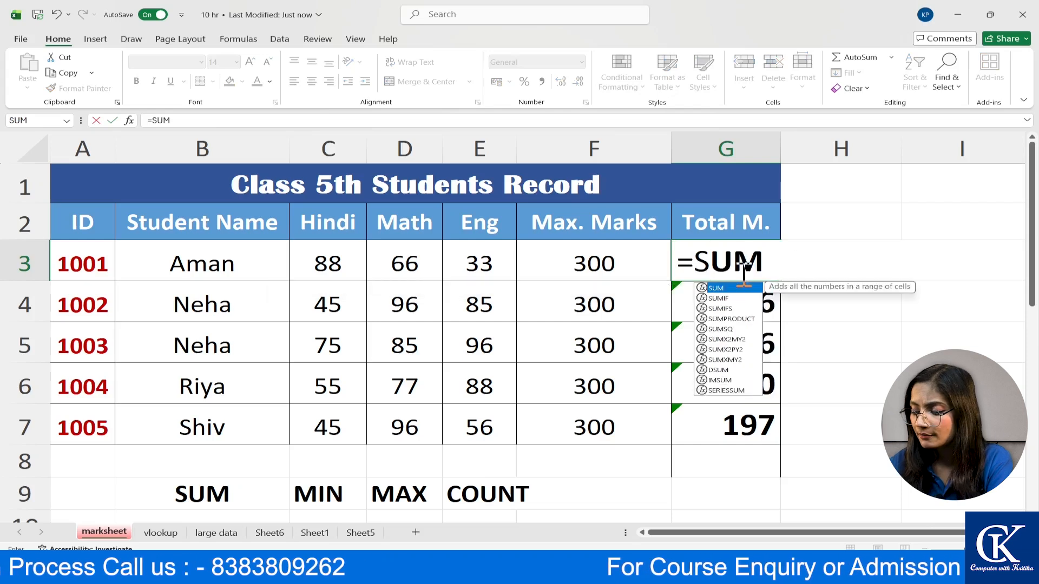
type("(")
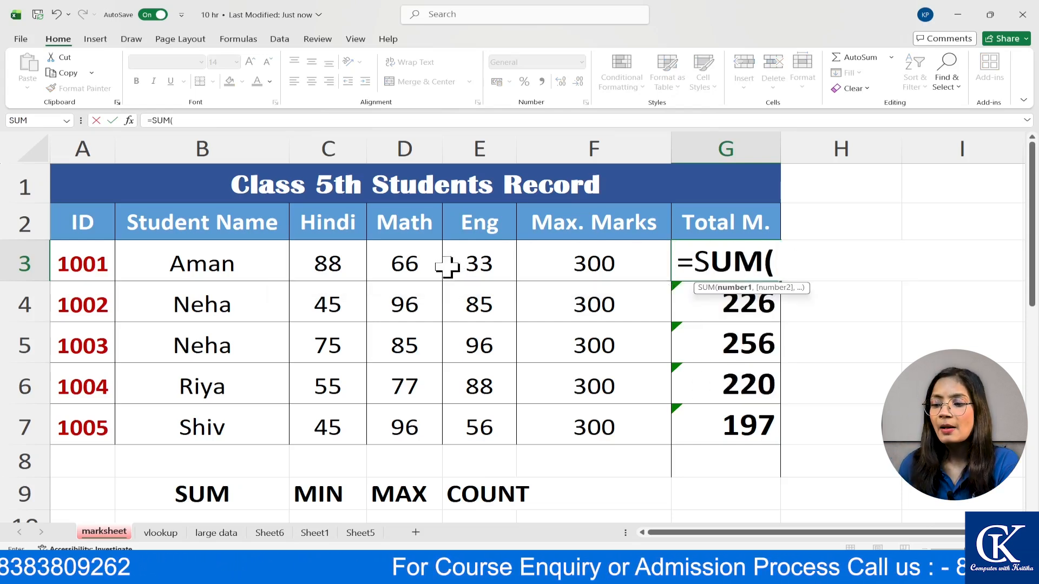
left_click(331, 259)
left_click_drag(355, 258, 457, 262)
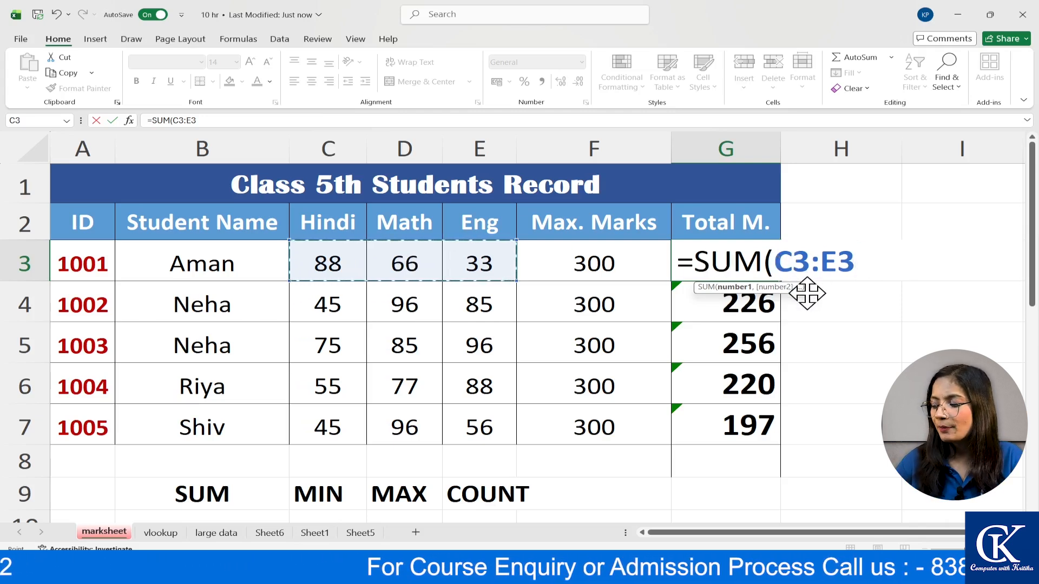
type(")")
key("ctrl+Return")
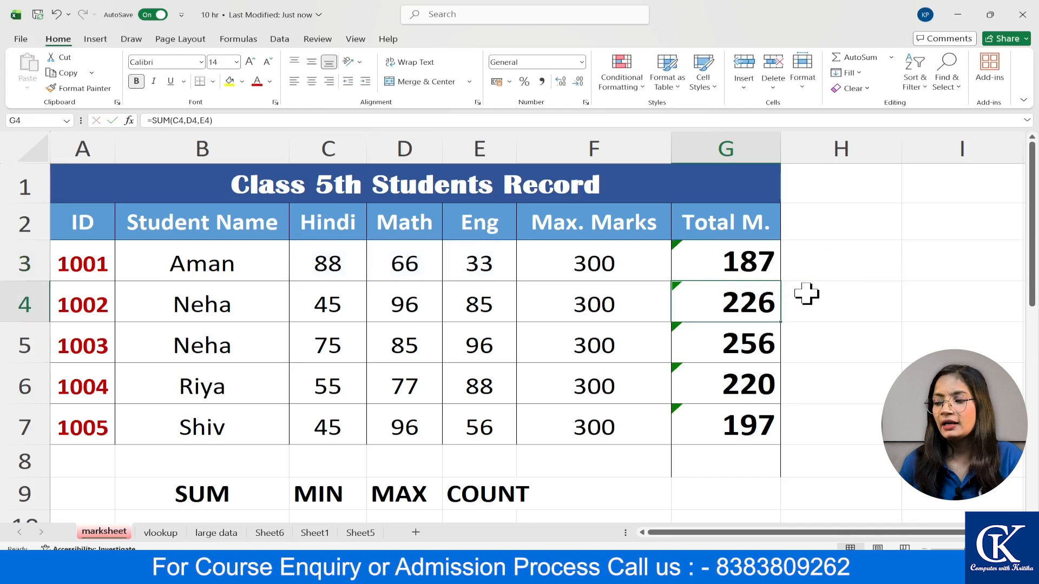
left_click_drag(784, 280, 786, 436)
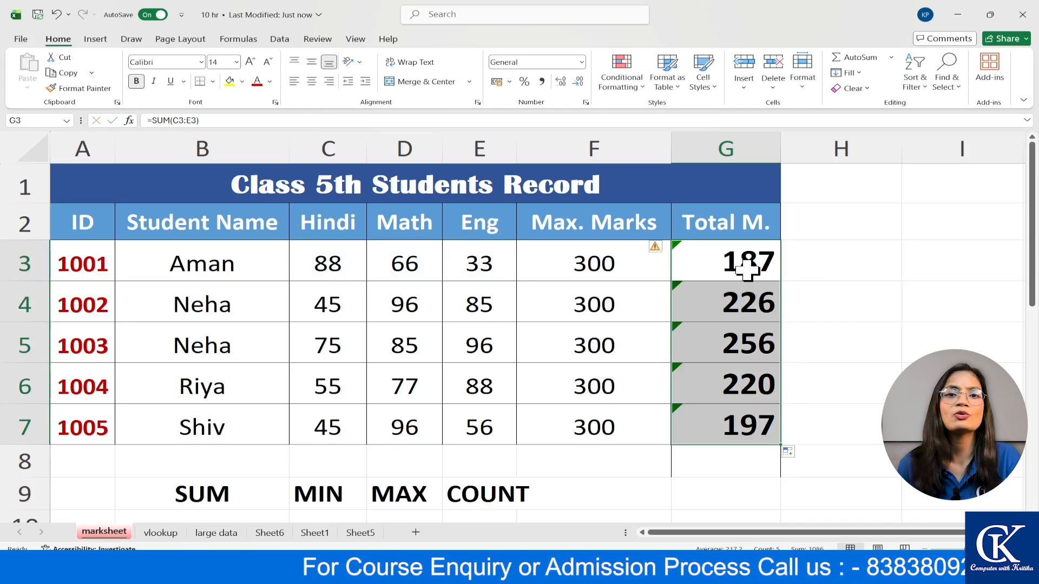
Step: Re-enter =SUM(C3:E3) in G3 as the first student's total
left_click(747, 270)
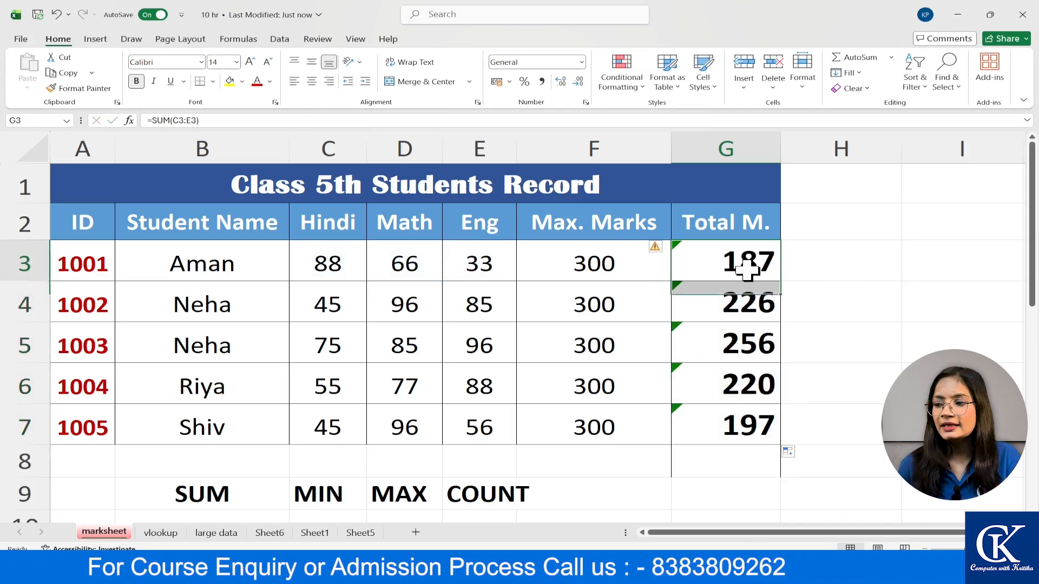
double_click(763, 264)
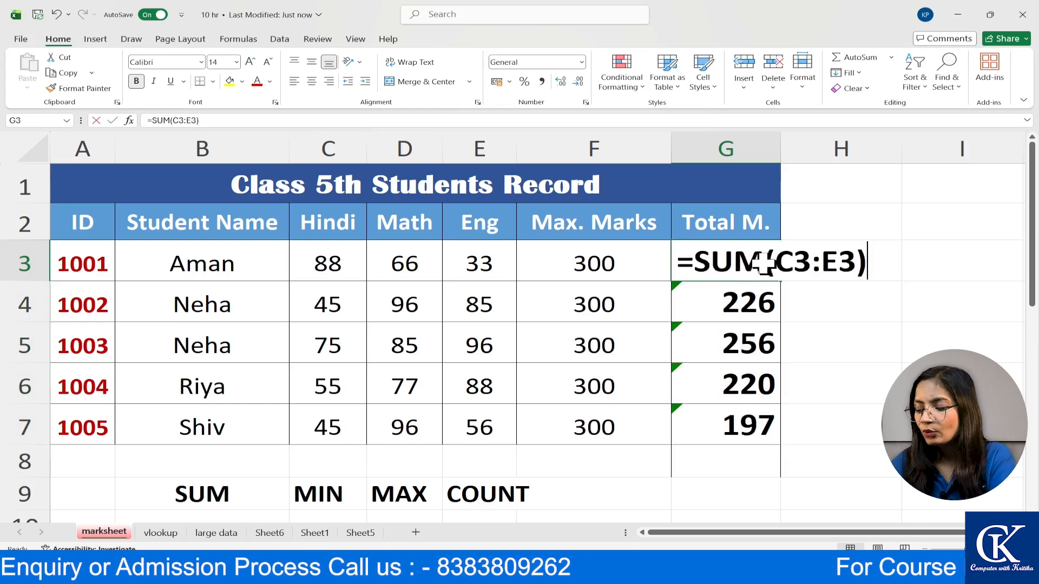
key("Escape")
type("=SUM(")
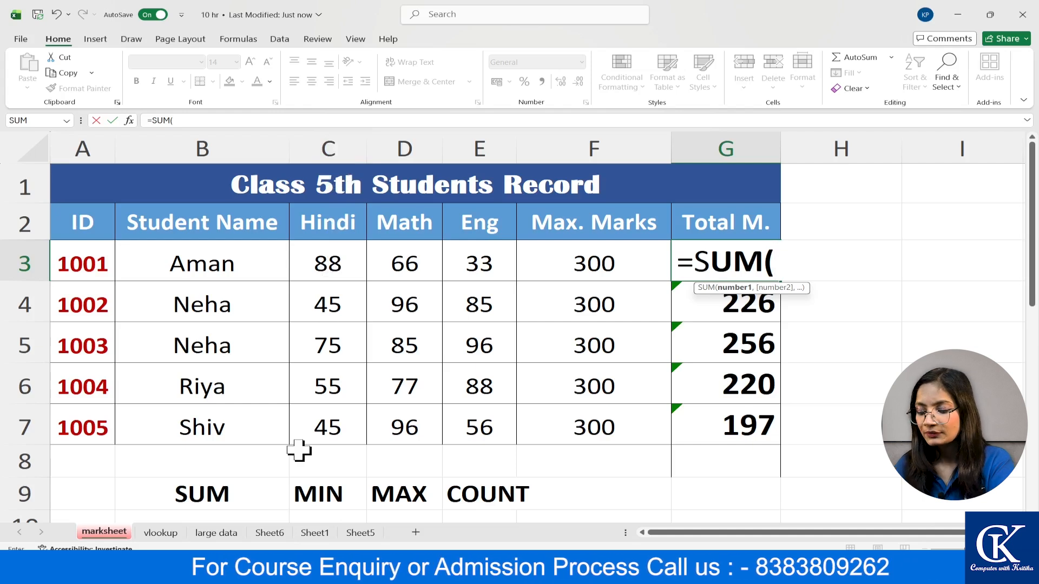
type("C3")
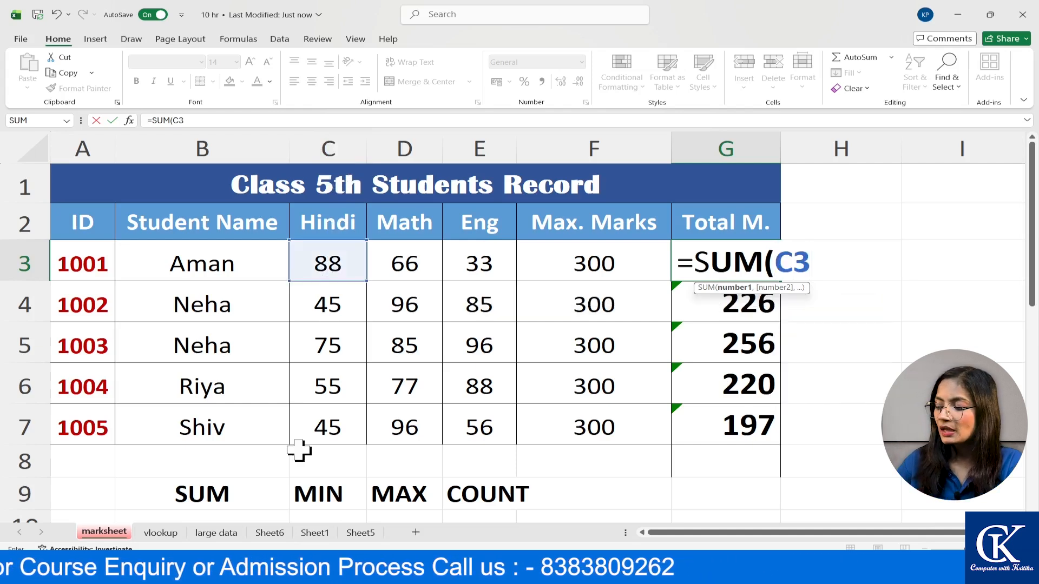
type(":")
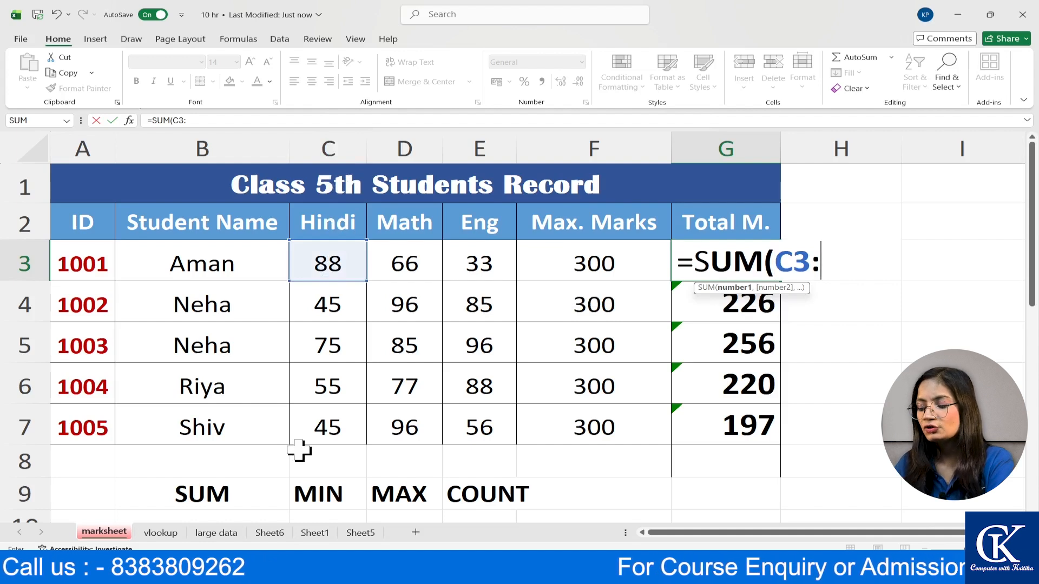
type("E3")
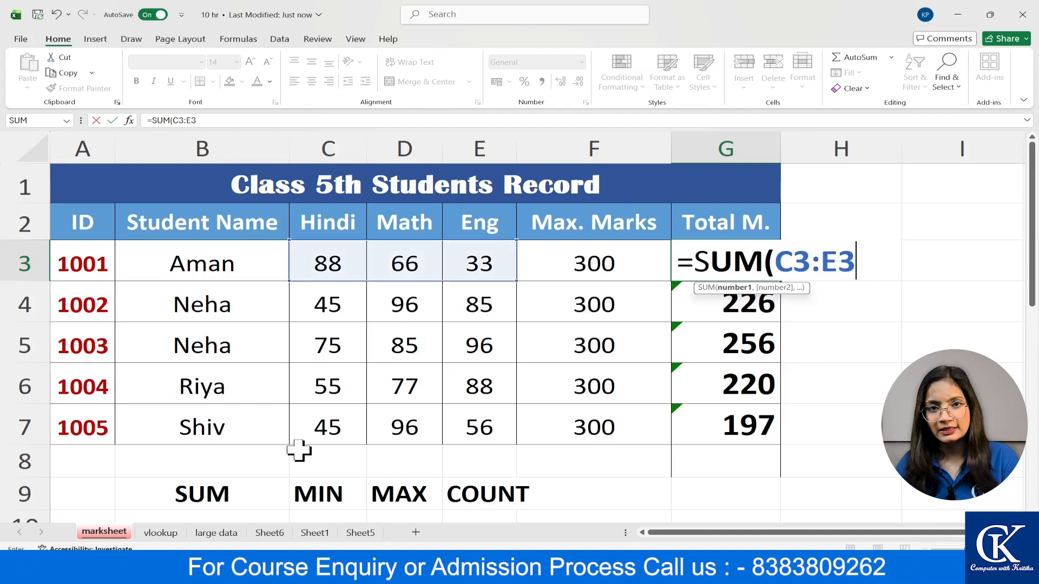
type(")")
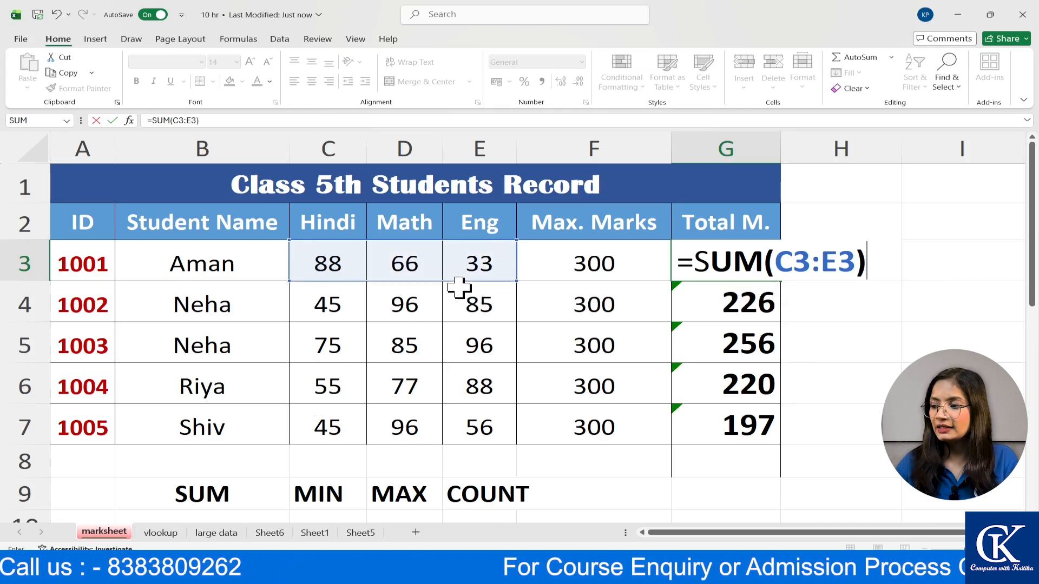
key("Return")
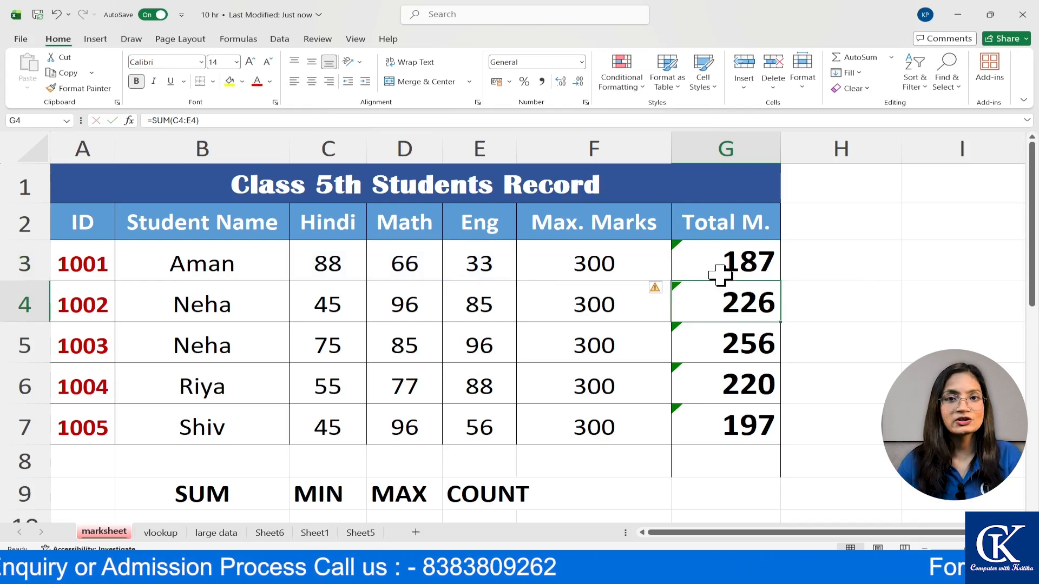
Step: Add the label AVERAGE in C10 beneath the function names and make it bold
scroll(547, 323, "down", 2)
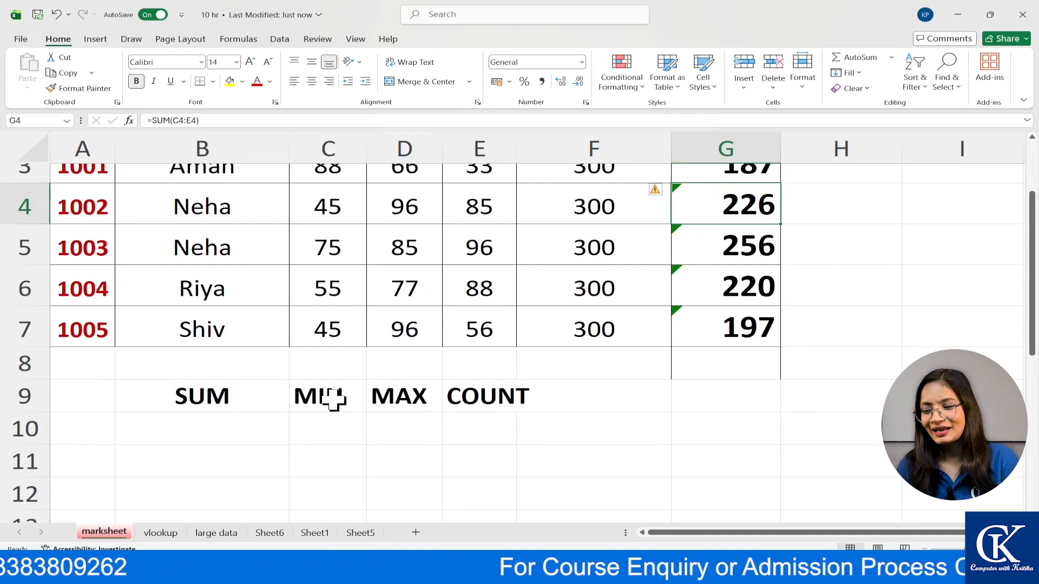
left_click(596, 391)
left_click(342, 436)
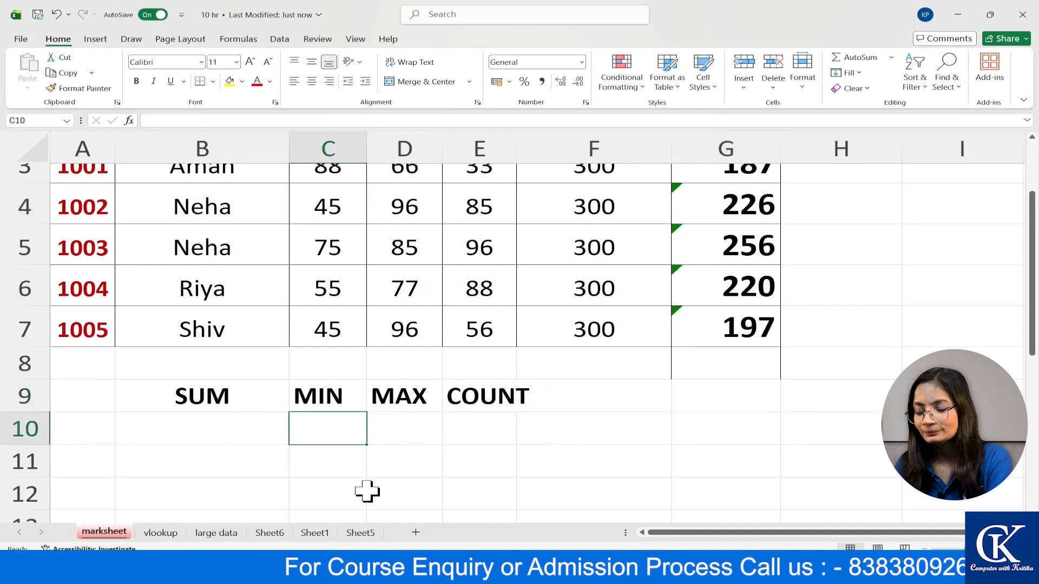
type("AVERAGE")
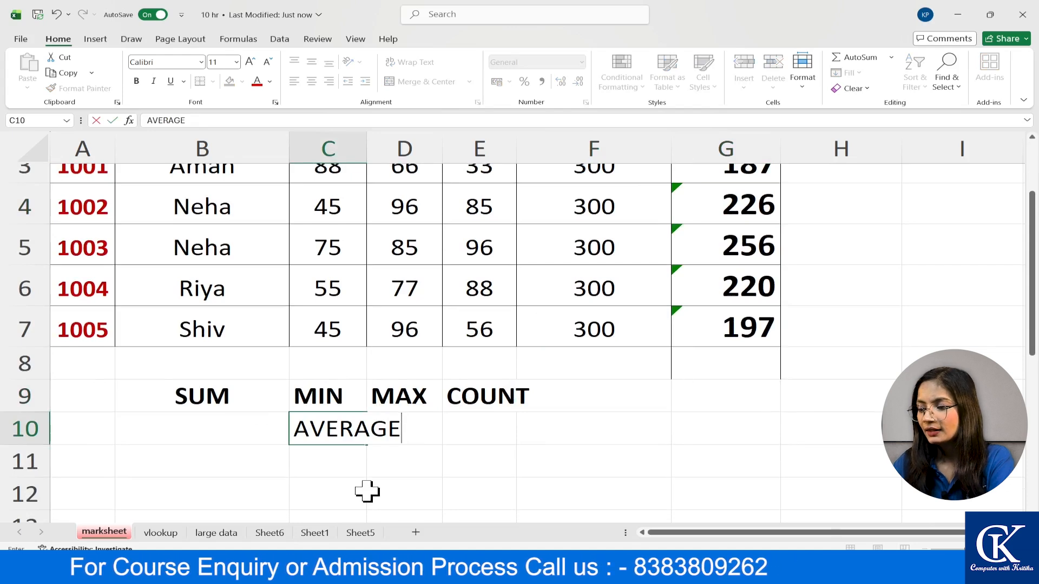
key("Return")
left_click(306, 431)
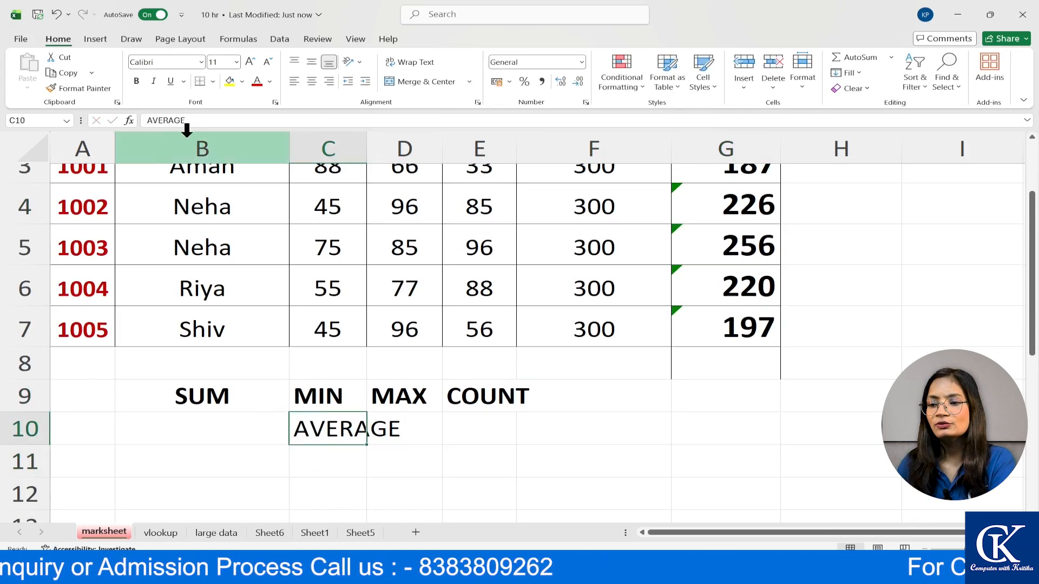
left_click(137, 82)
Step: Review the MIN and MAX labels below the table and the students' totals in G3:G7
left_click(324, 400)
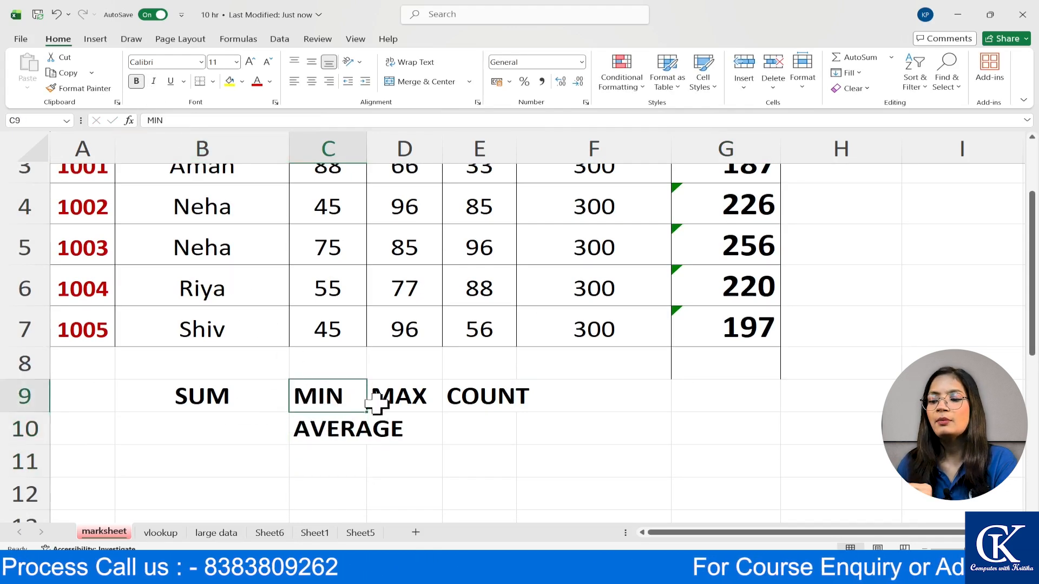
left_click(379, 402)
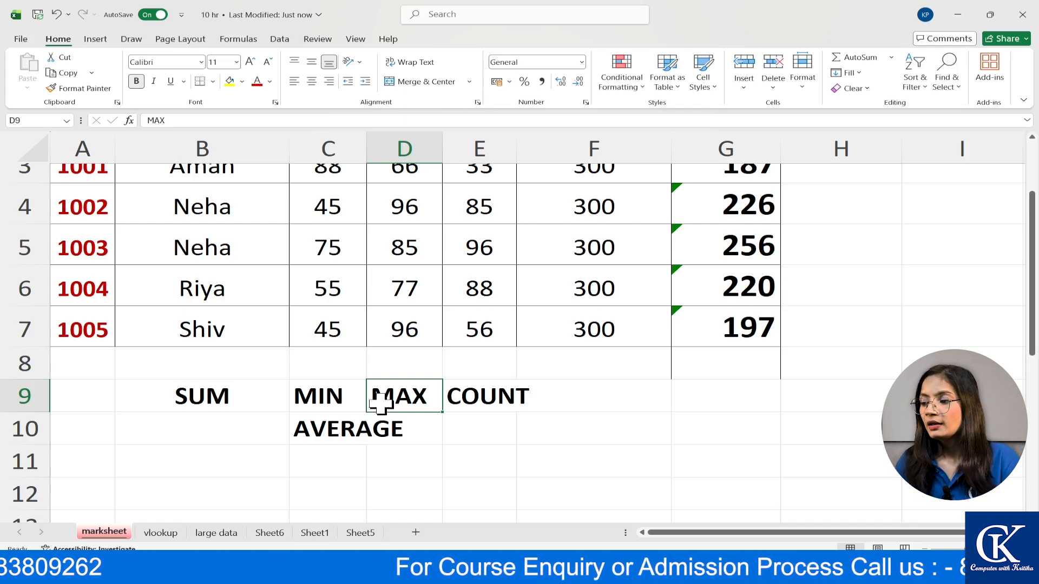
scroll(785, 352, "up", 1)
scroll(725, 401, "down", 1)
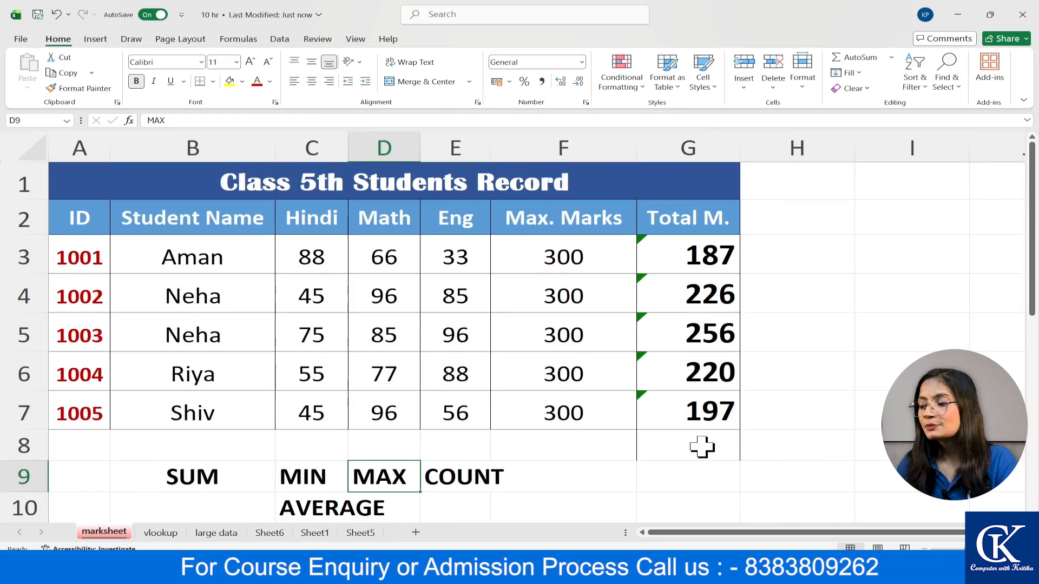
left_click(700, 448)
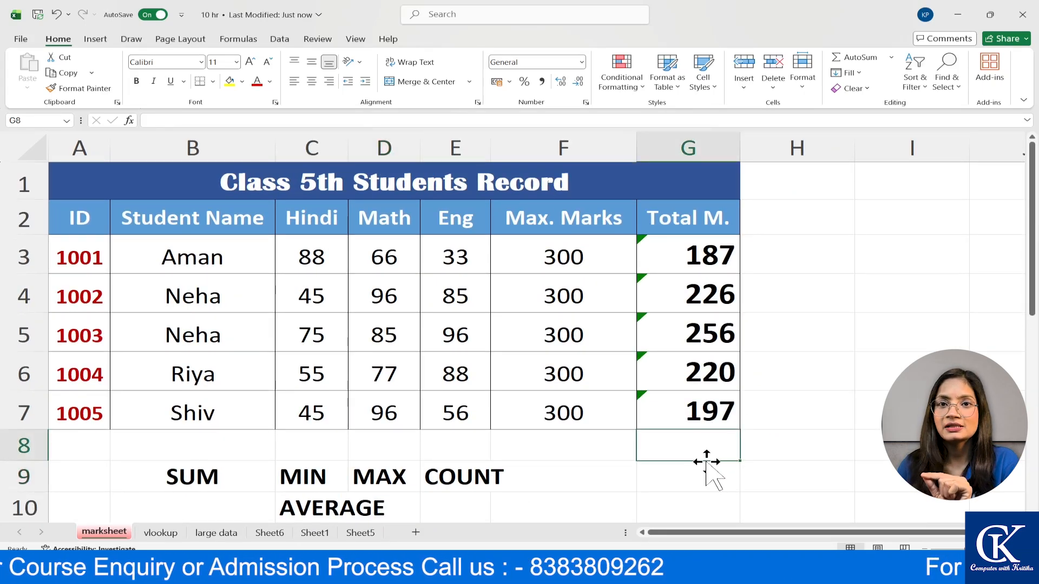
left_click_drag(712, 266, 719, 414)
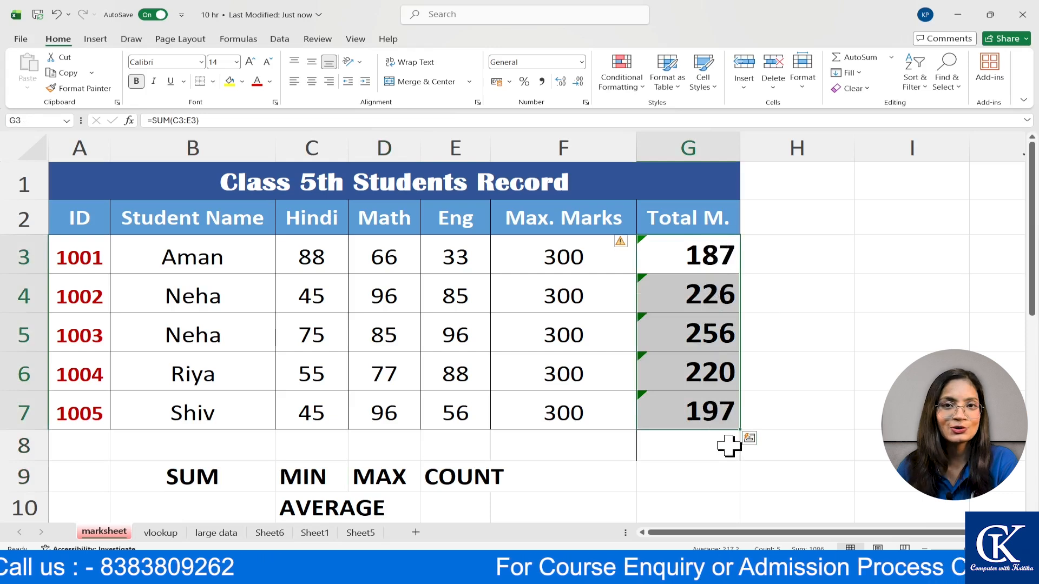
left_click(698, 255)
key("Down")
left_click(716, 338)
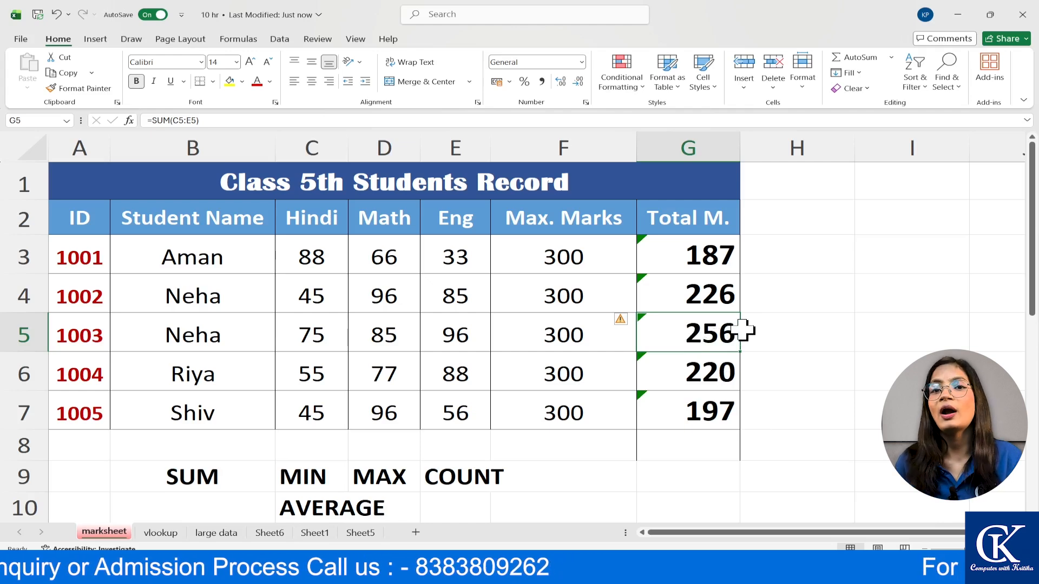
scroll(739, 360, "down", 1)
scroll(650, 374, "up", 1)
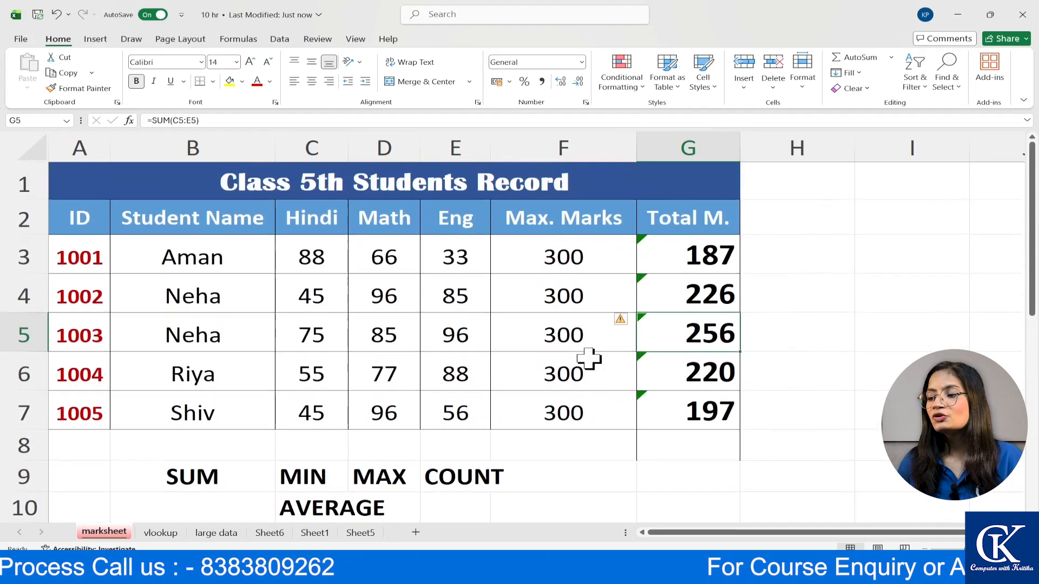
Step: Format the empty cell H4 beside the Total M. column as bold with font size 14
left_click(839, 297)
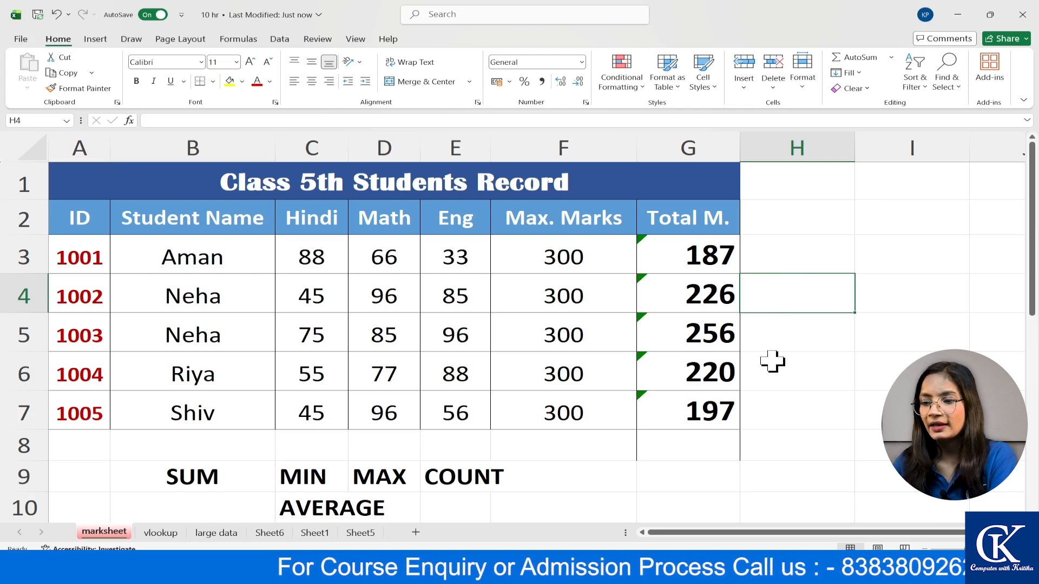
left_click(137, 82)
left_click(251, 63)
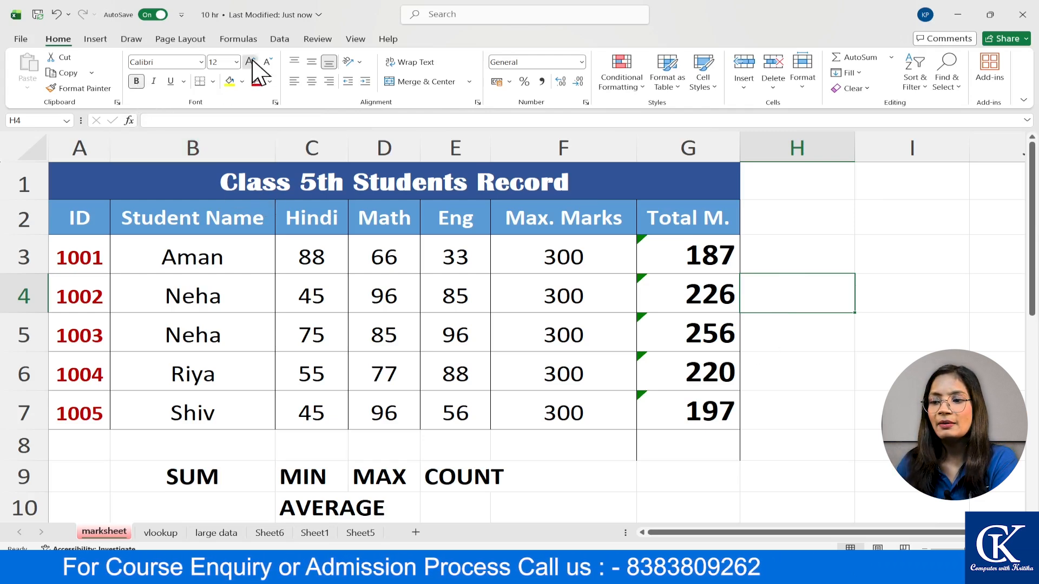
left_click(686, 441)
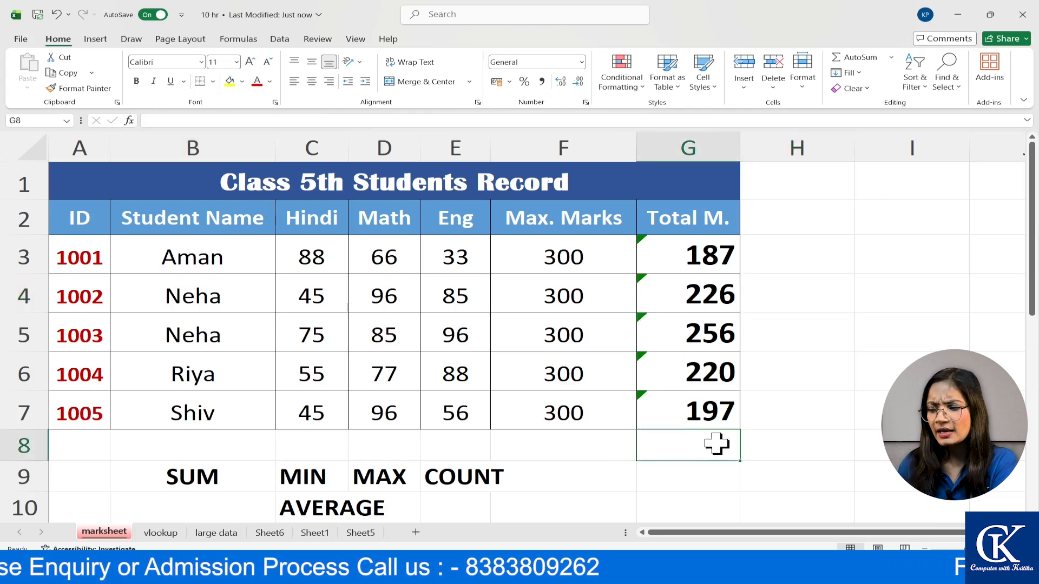
Step: Enter =MAX(G3:G7) in H4 to find the highest student total
left_click(823, 322)
left_click(814, 306)
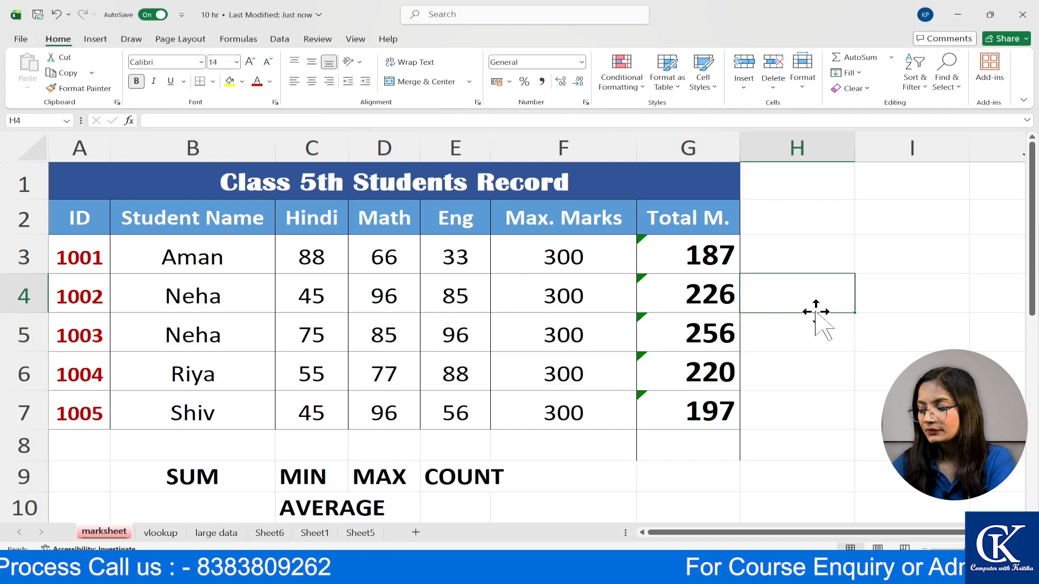
type("=MAX")
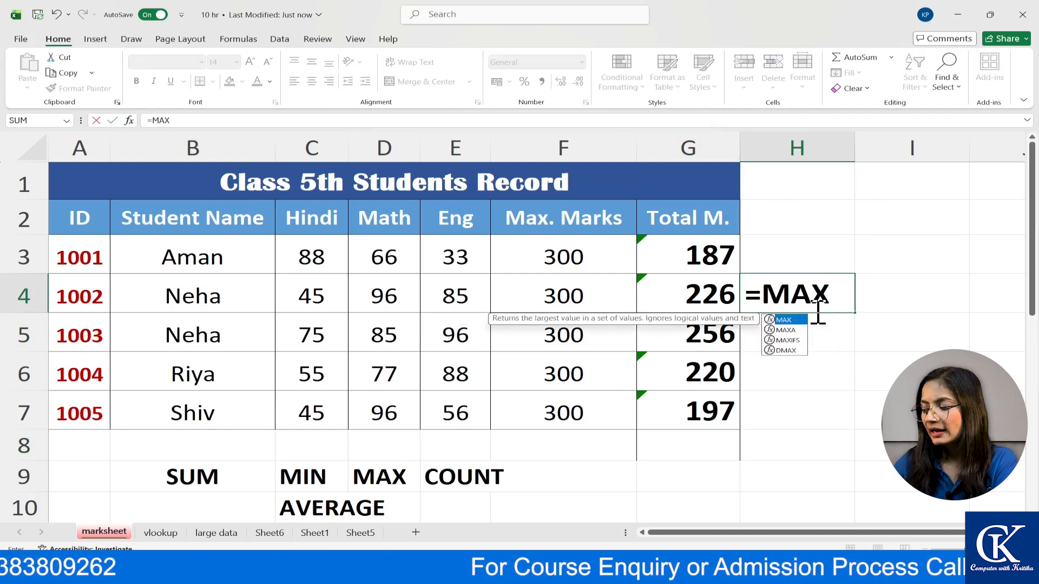
type("(")
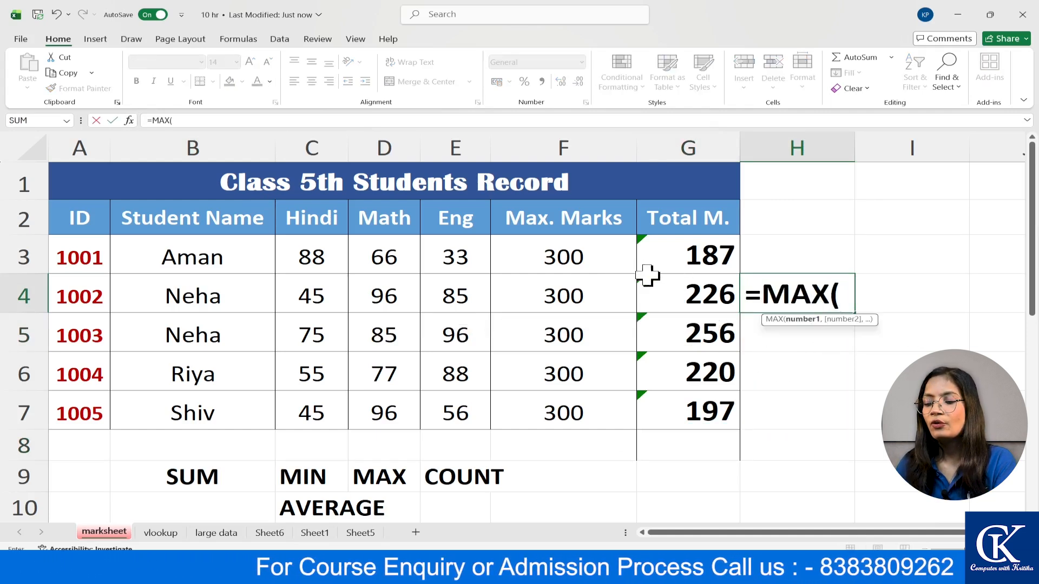
left_click_drag(680, 251, 675, 407)
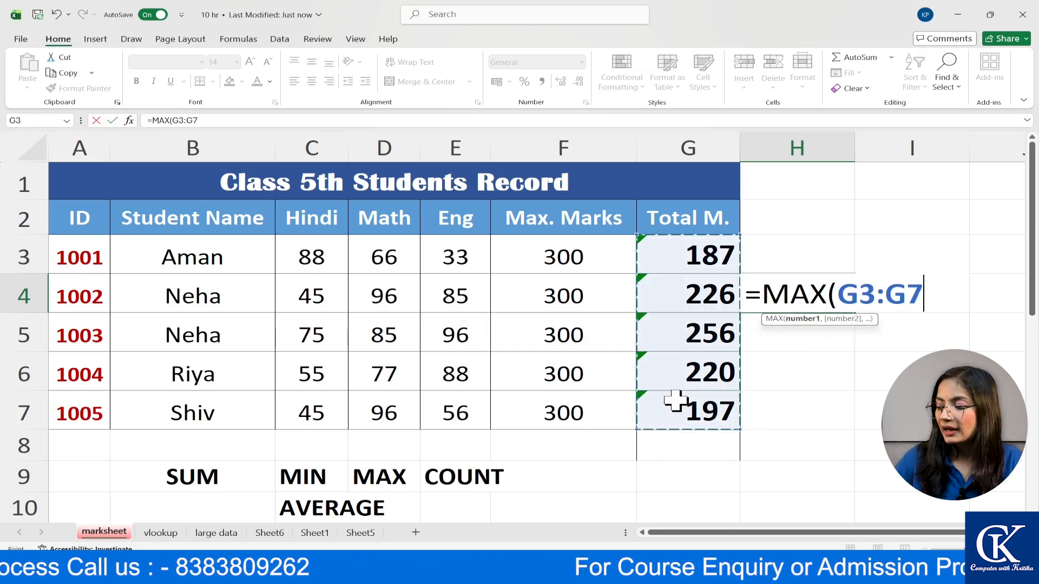
type(")")
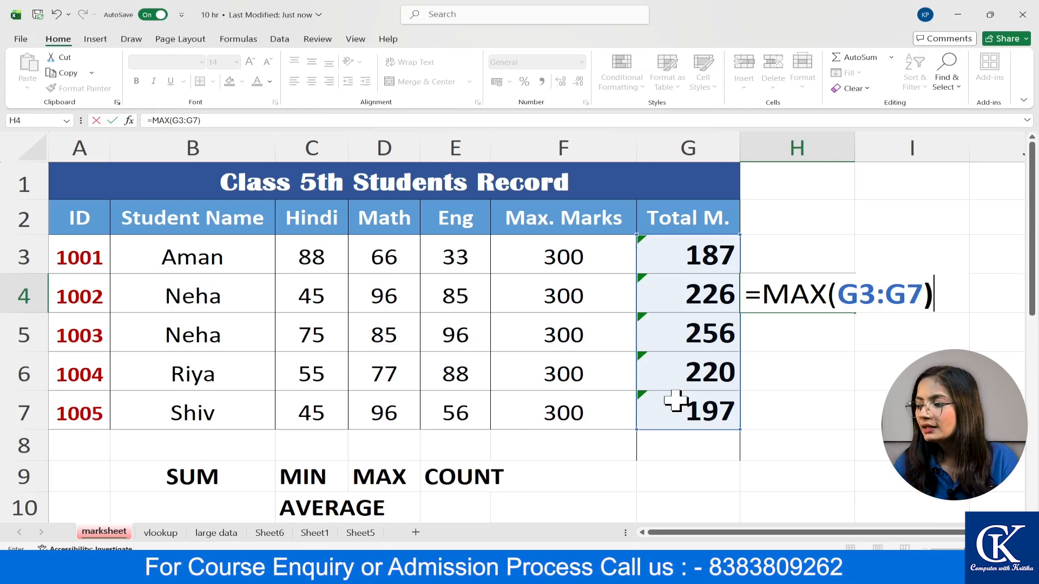
key("Return")
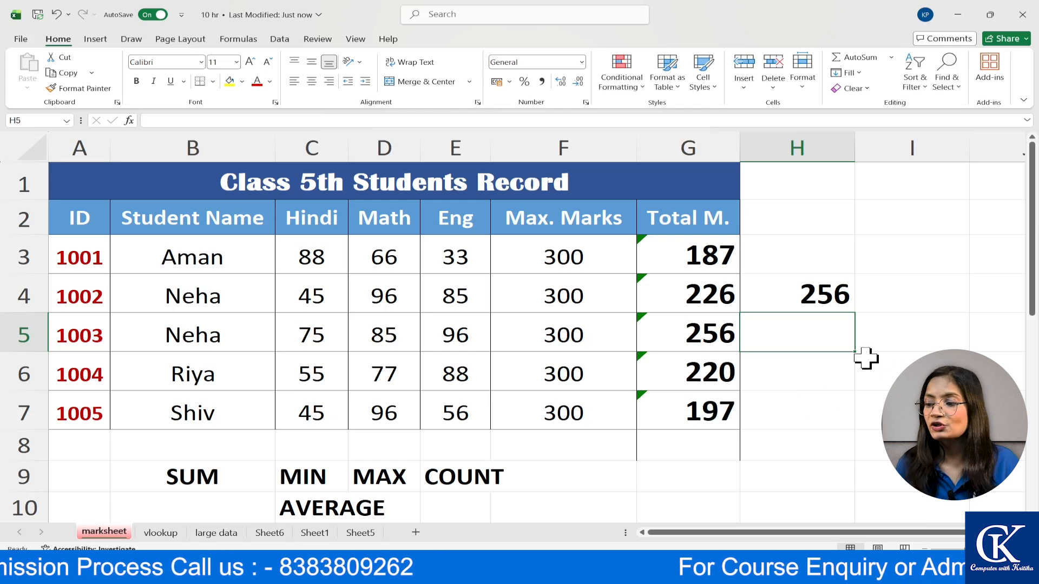
Step: Replace the formula in H4 with =MIN(G3:G7) to find the lowest total, and clear the cell
left_click(816, 299)
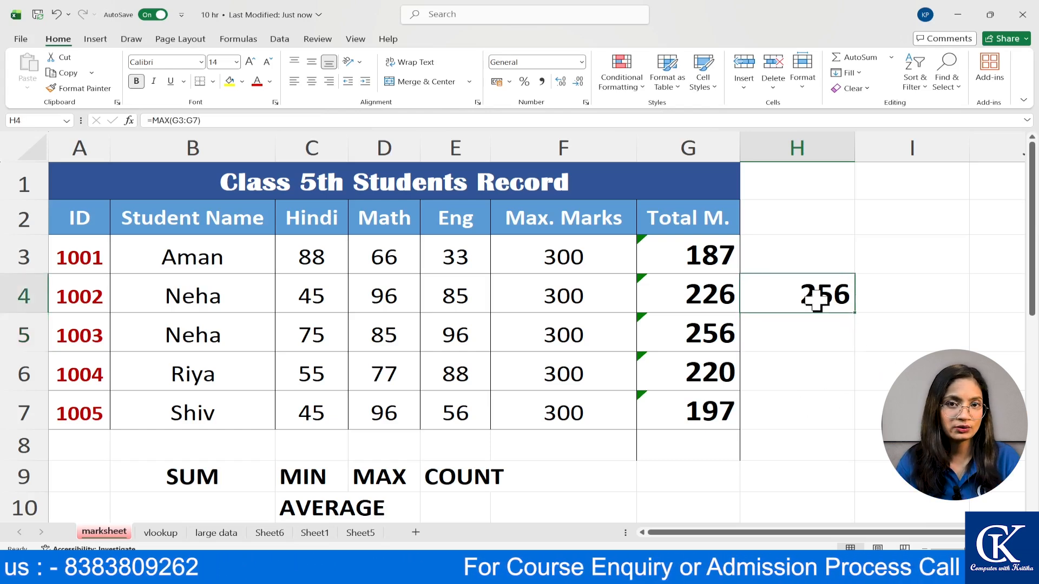
type("=M")
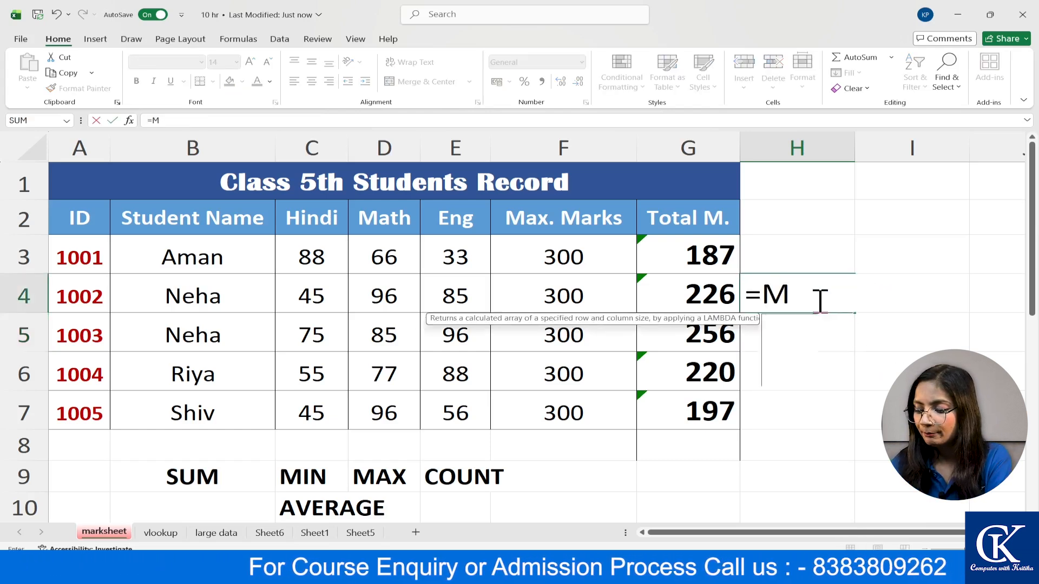
type("IN(")
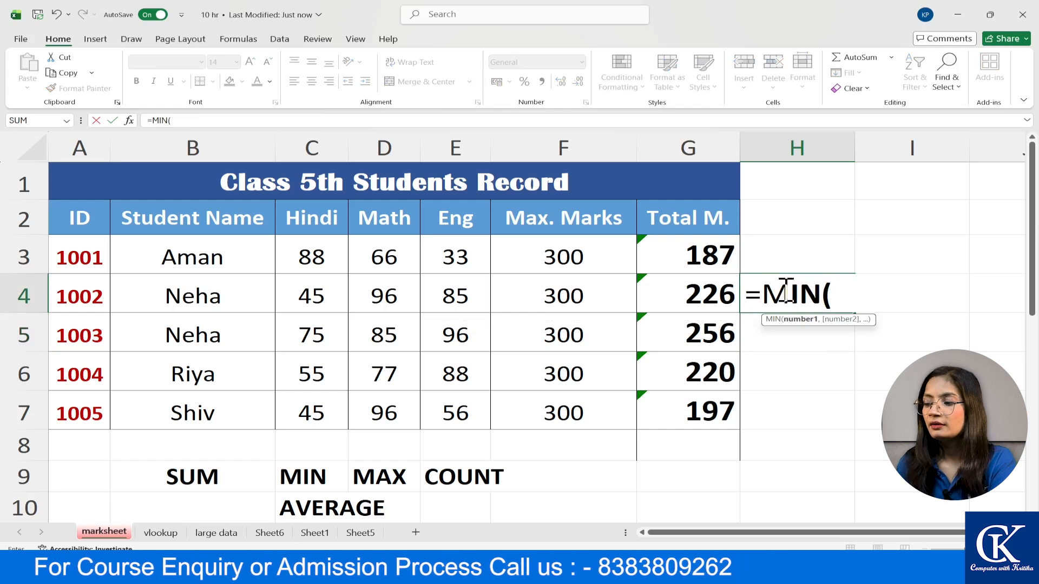
left_click_drag(723, 255, 706, 399)
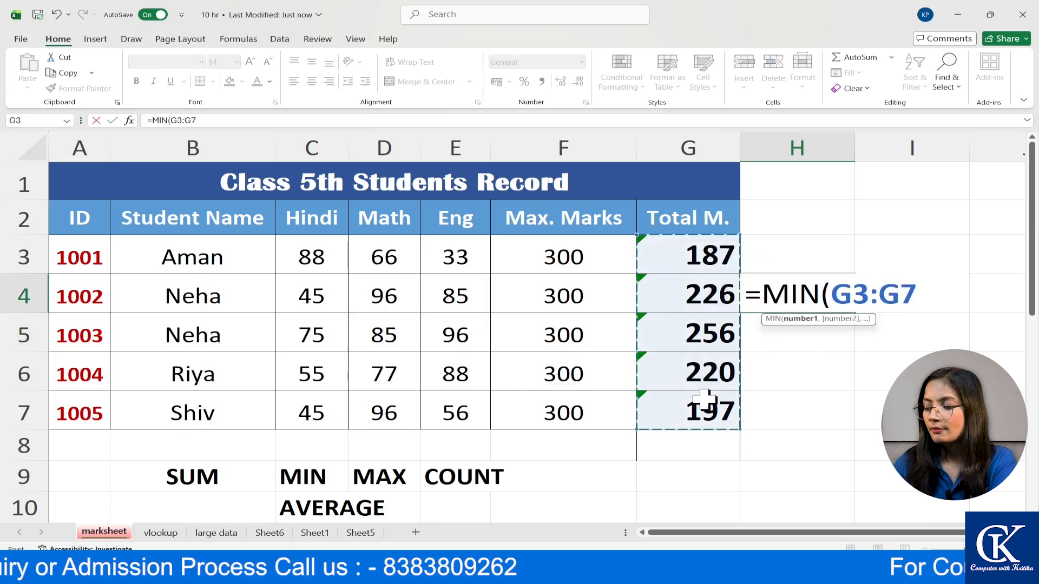
type(")")
key("Return")
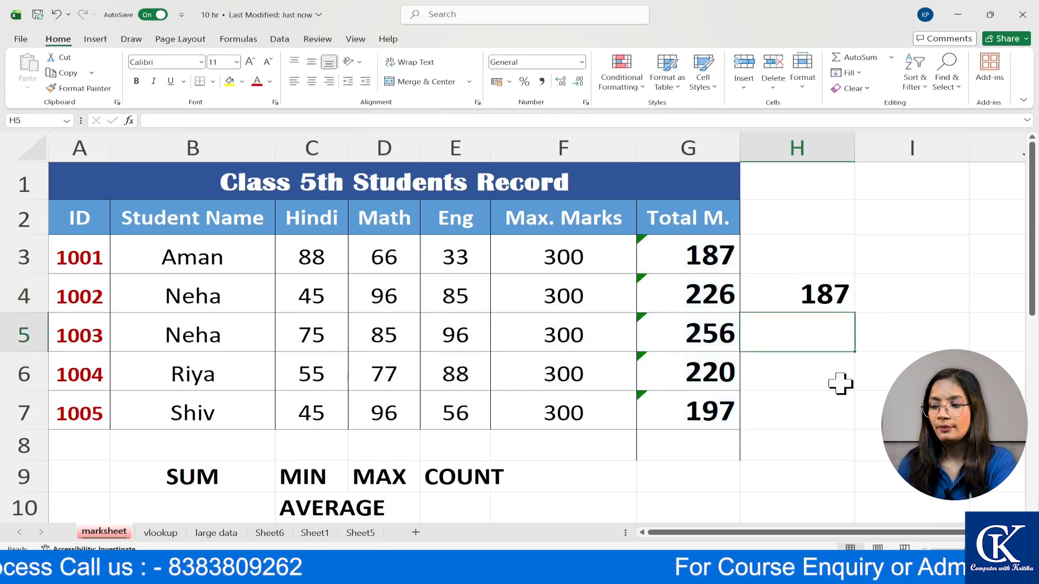
left_click(801, 295)
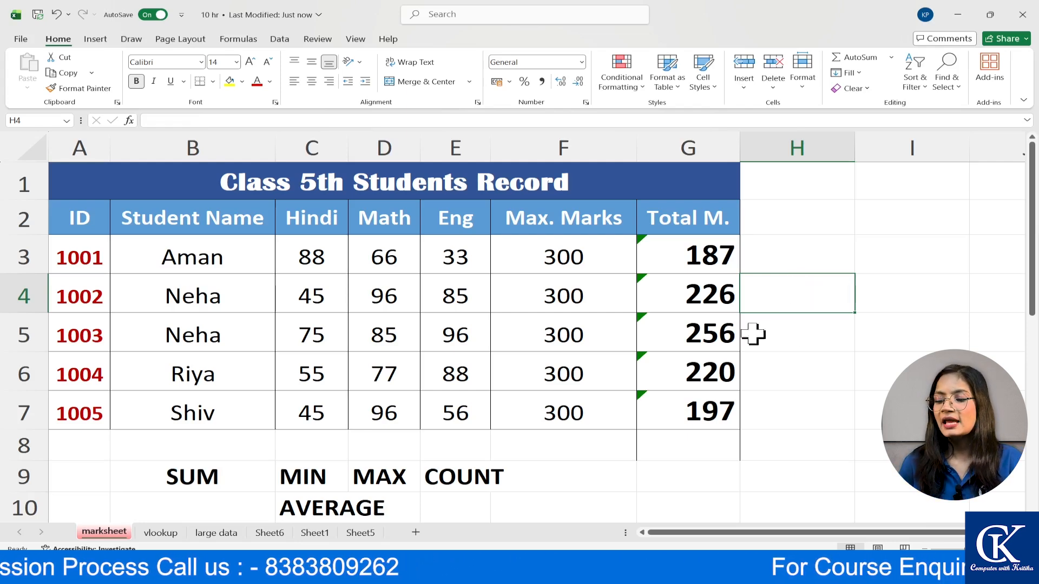
Step: Review the AVERAGE label beneath the table and the students' totals in the Total M. column
scroll(514, 368, "down", 1)
left_click(355, 414)
left_click(303, 414)
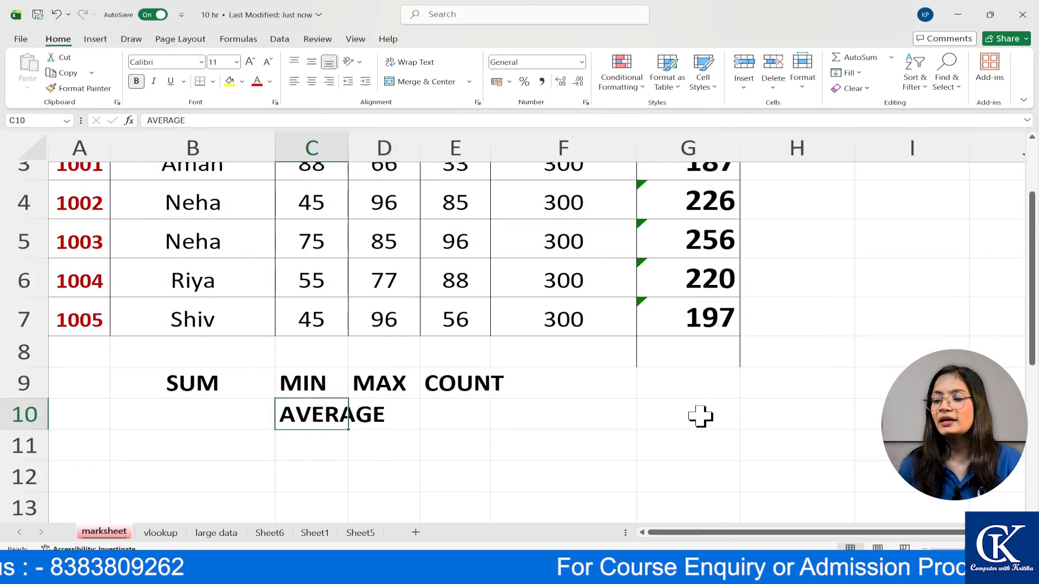
scroll(703, 379, "up", 1)
scroll(709, 258, "down", 2)
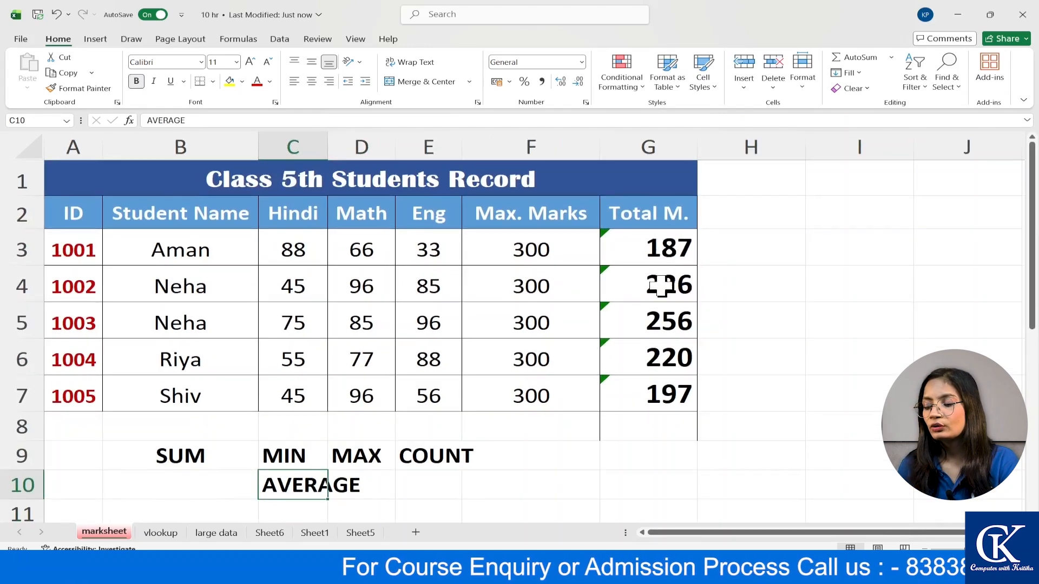
left_click(673, 436)
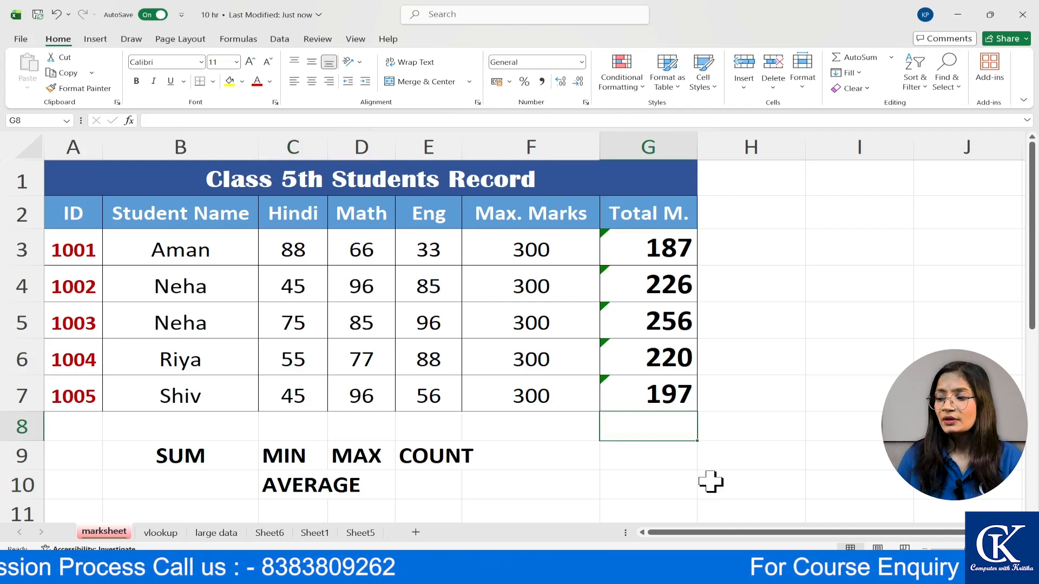
left_click(661, 252)
left_click(670, 291)
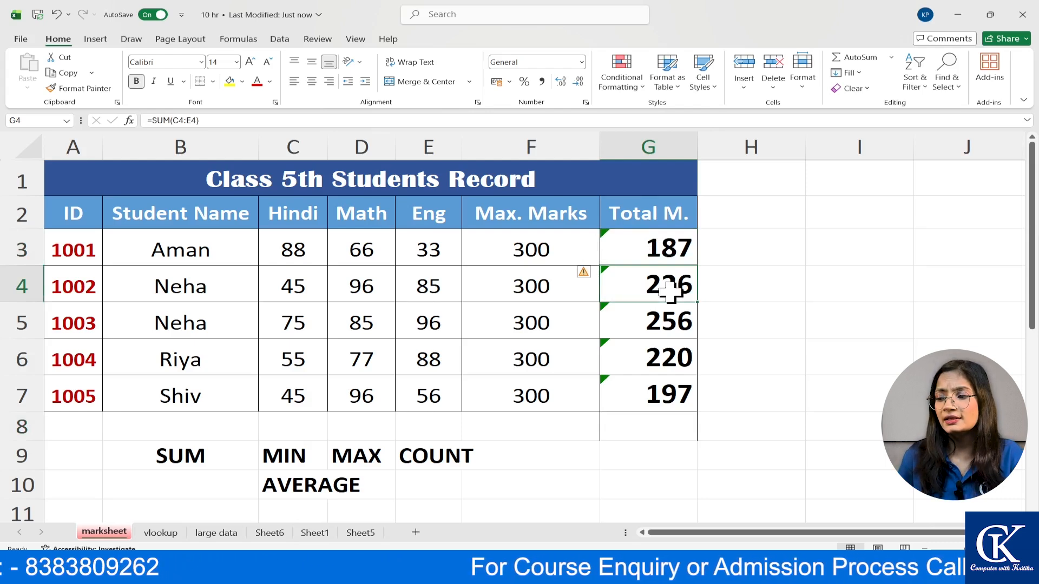
Step: Enter =G3/3 in H3 to divide the first student's total by the three subjects
left_click(730, 249)
type("=")
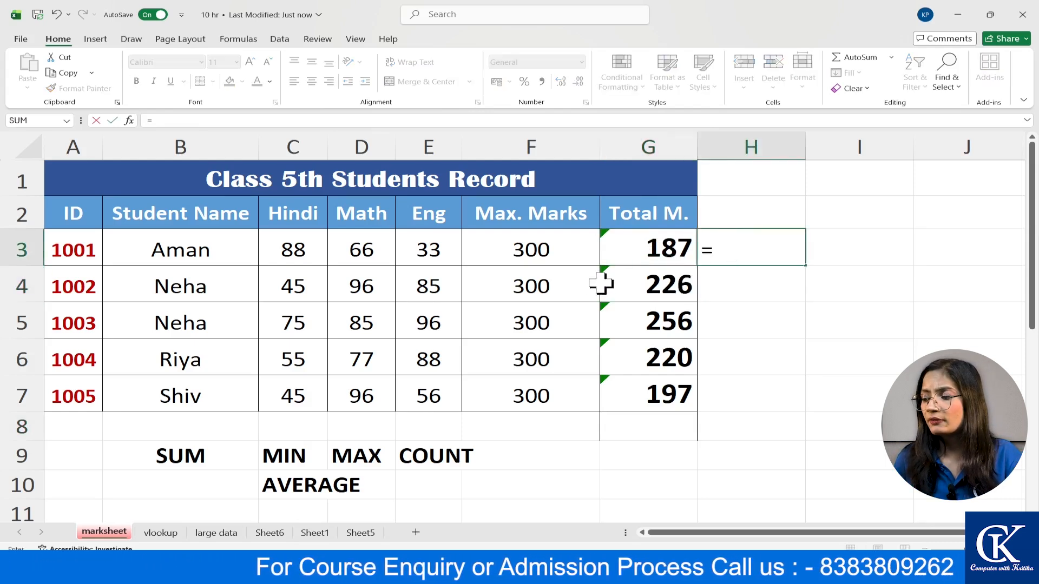
left_click(645, 246)
type("33")
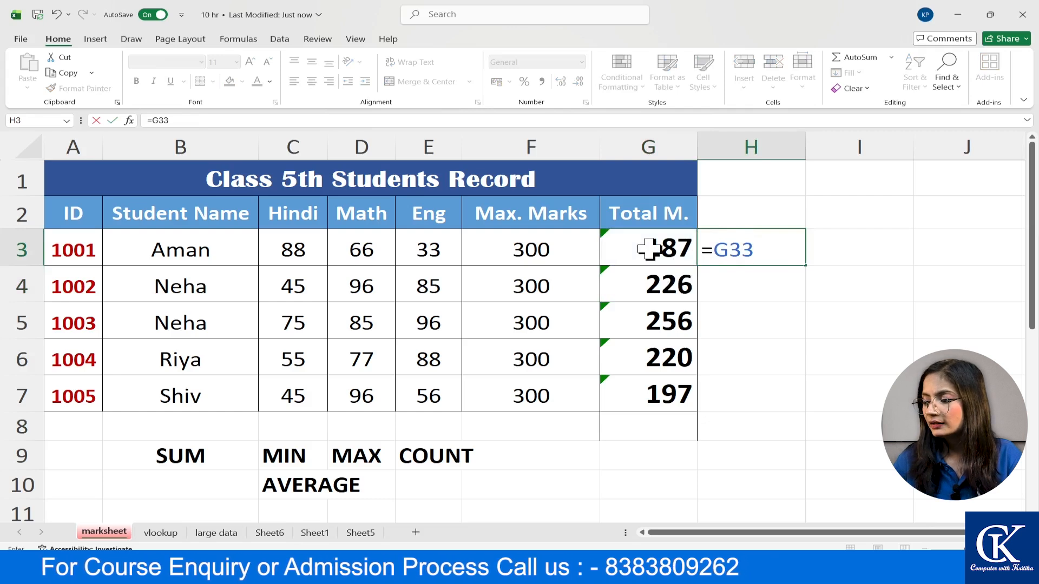
key("BackSpace")
key("BackSpace")
key("BackSpace")
left_click(649, 248)
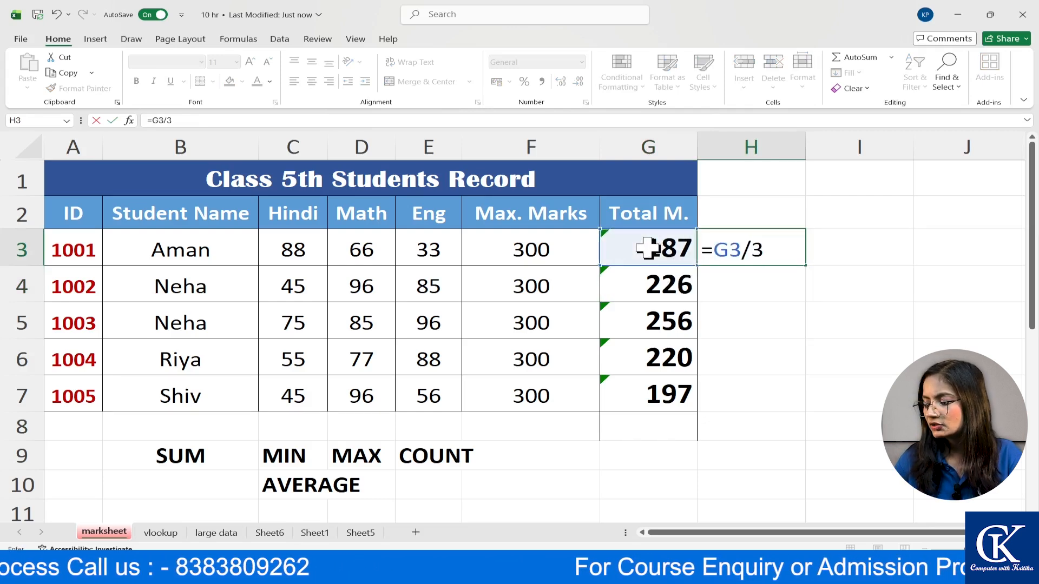
key("Return")
Step: Fill the H3 formula down to H7 and reduce the results to two decimal places
left_click(730, 233)
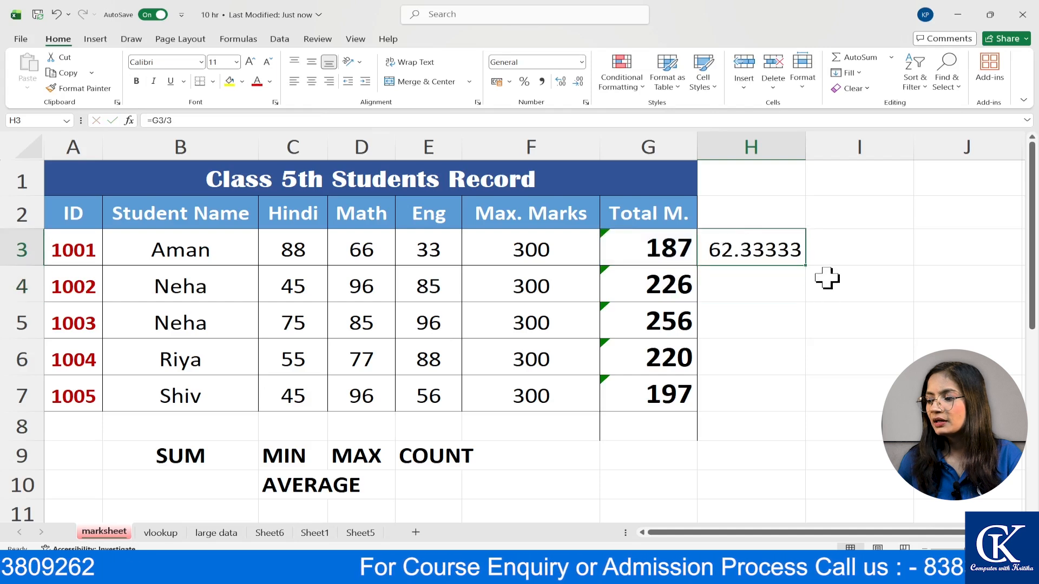
left_click_drag(808, 266, 810, 400)
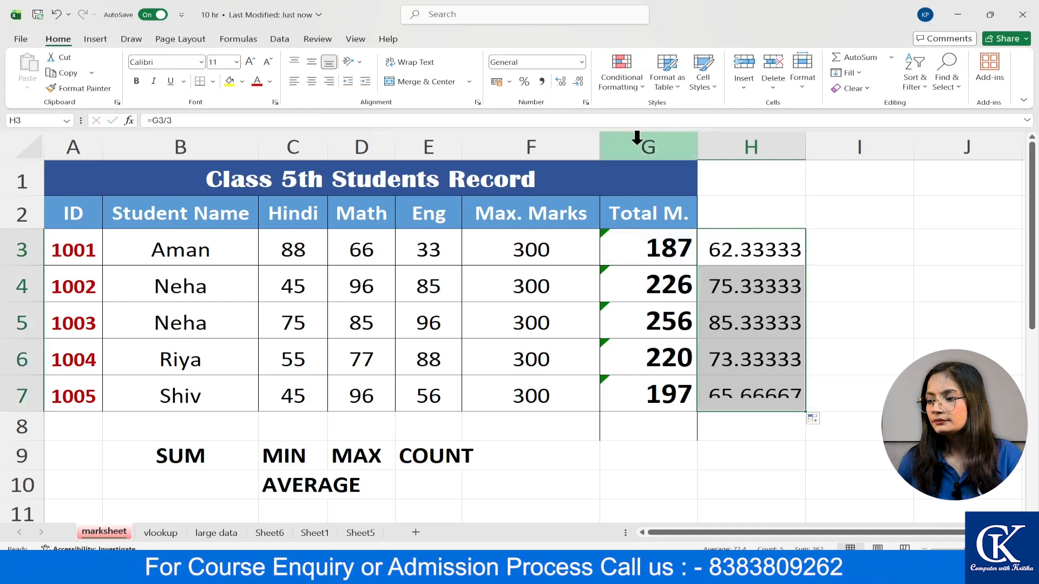
left_click(579, 82)
left_click(580, 82)
left_click(581, 81)
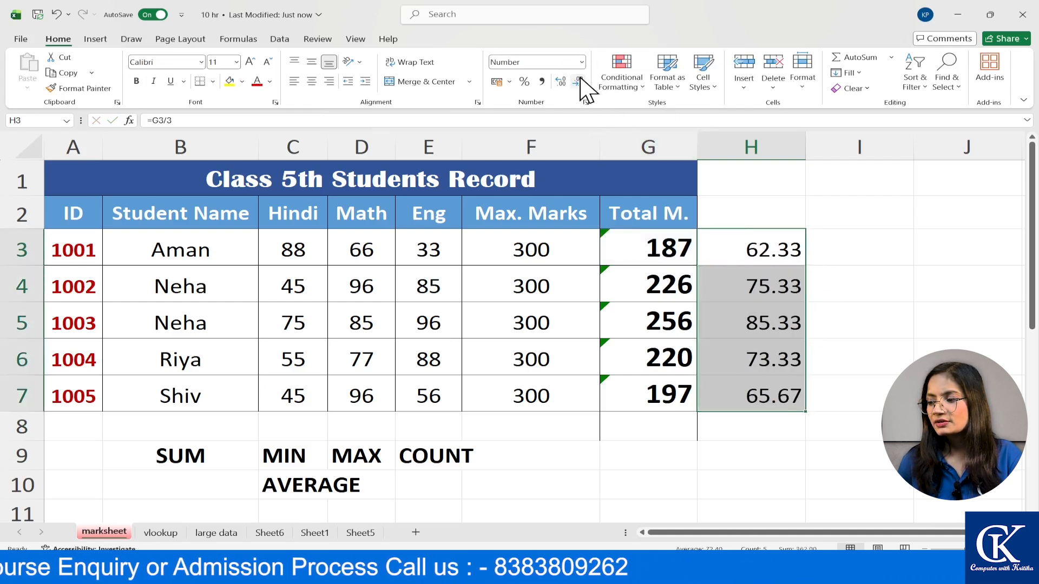
Step: Format the calculated values in H3:H7 as bold with font size 14
left_click(137, 81)
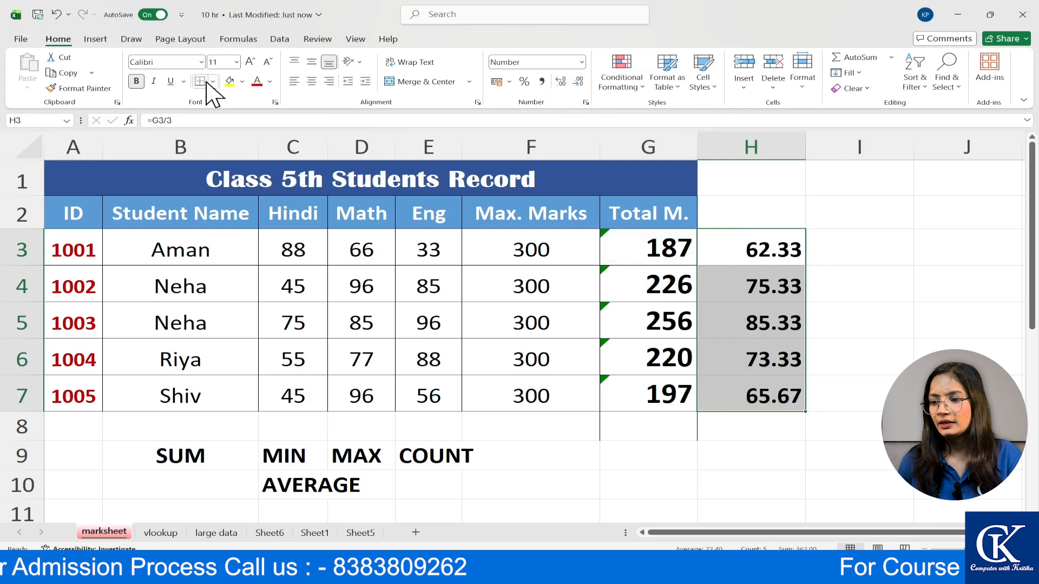
left_click(252, 62)
left_click(251, 61)
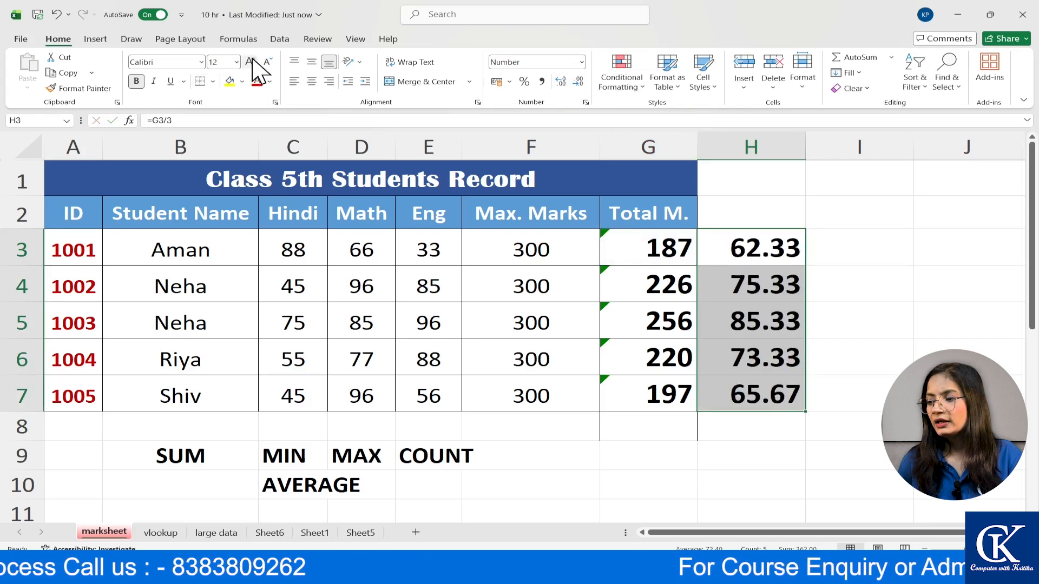
left_click(729, 446)
left_click_drag(779, 259, 752, 379)
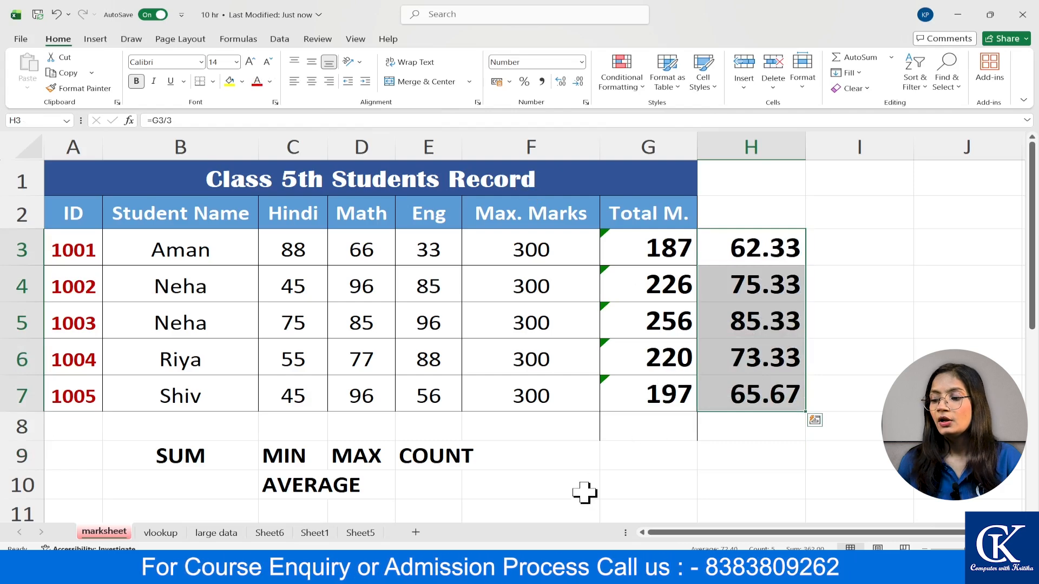
Step: Format the empty cell G9 below the Total M. column as bold with font size 14
left_click(650, 458)
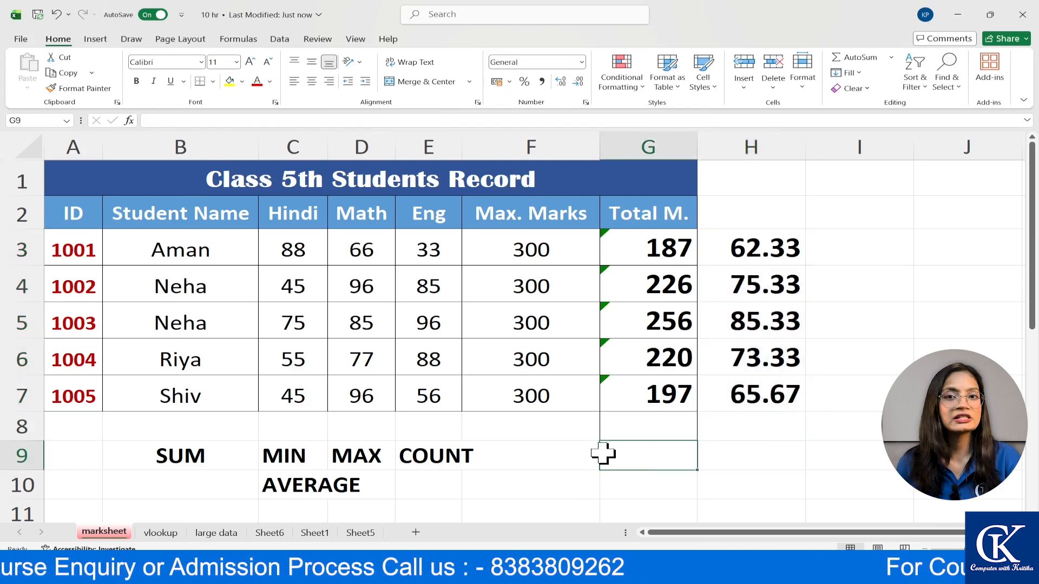
scroll(599, 441, "down", 1)
scroll(599, 441, "up", 1)
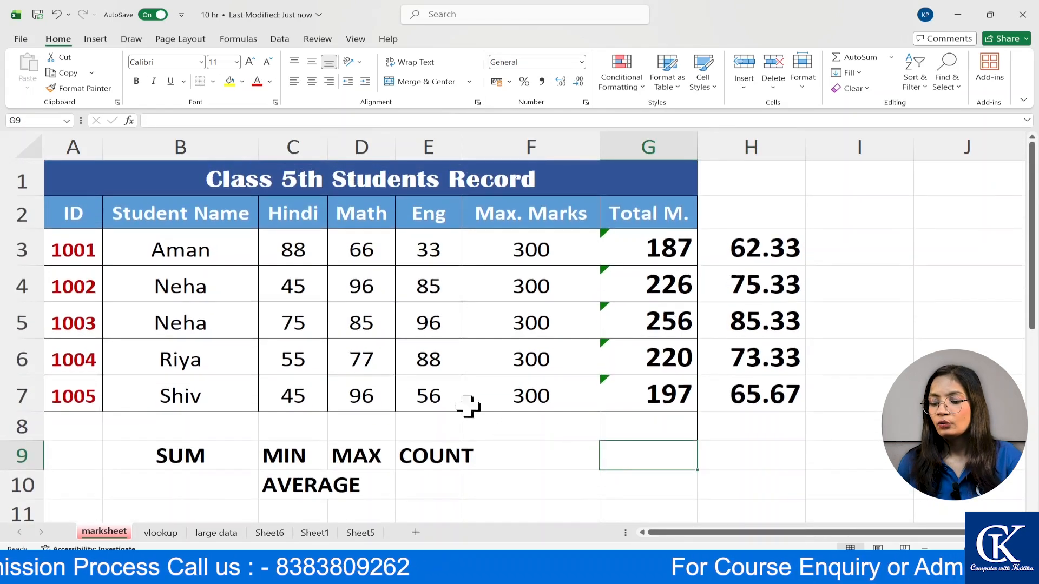
scroll(574, 385, "down", 1)
left_click(250, 61)
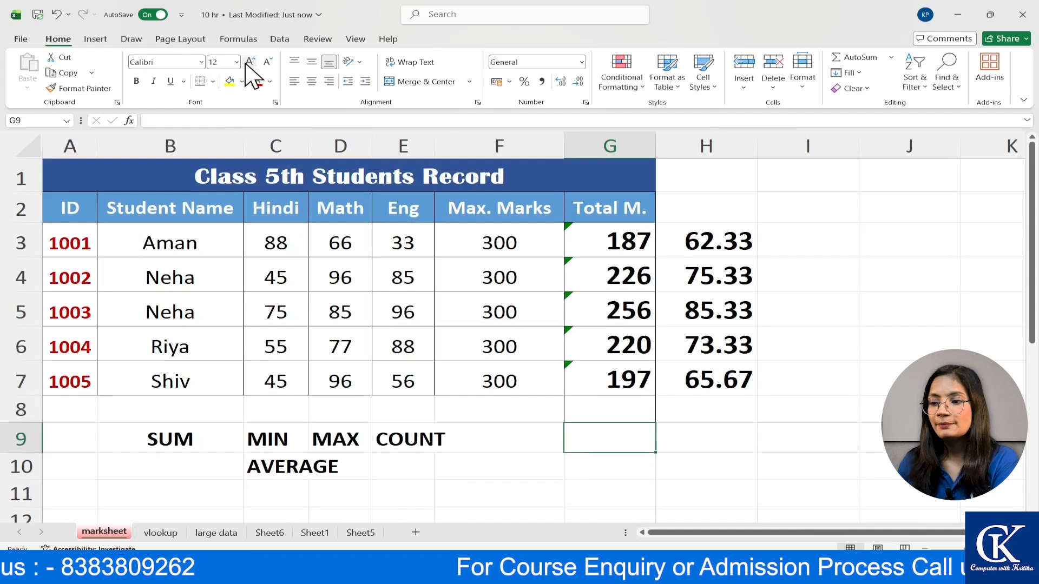
left_click(137, 81)
left_click(250, 62)
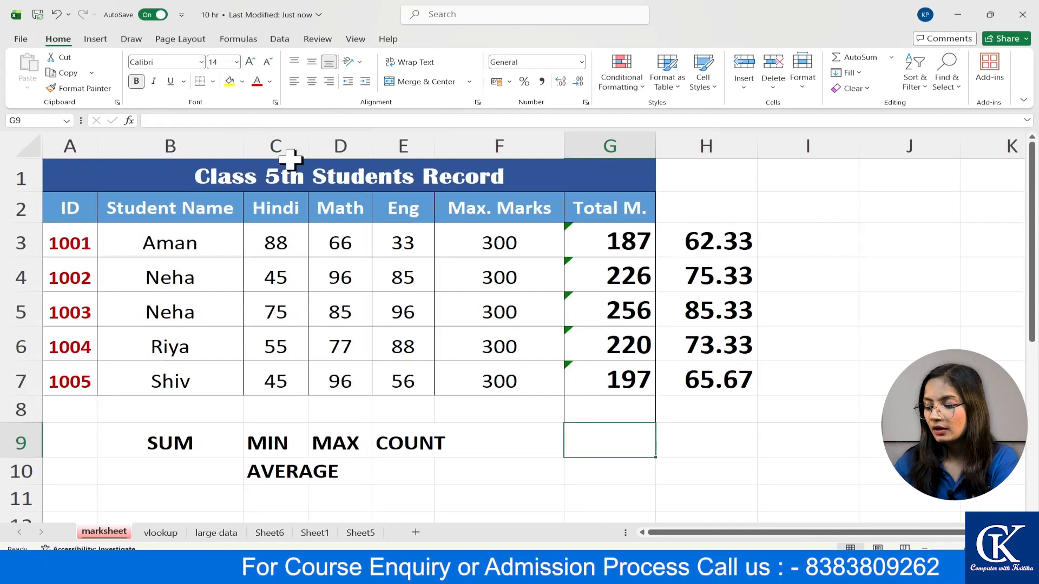
Step: Enter =AVERAGE(H3:H7) in G9 to calculate the overall class average
type("=AVERAGE")
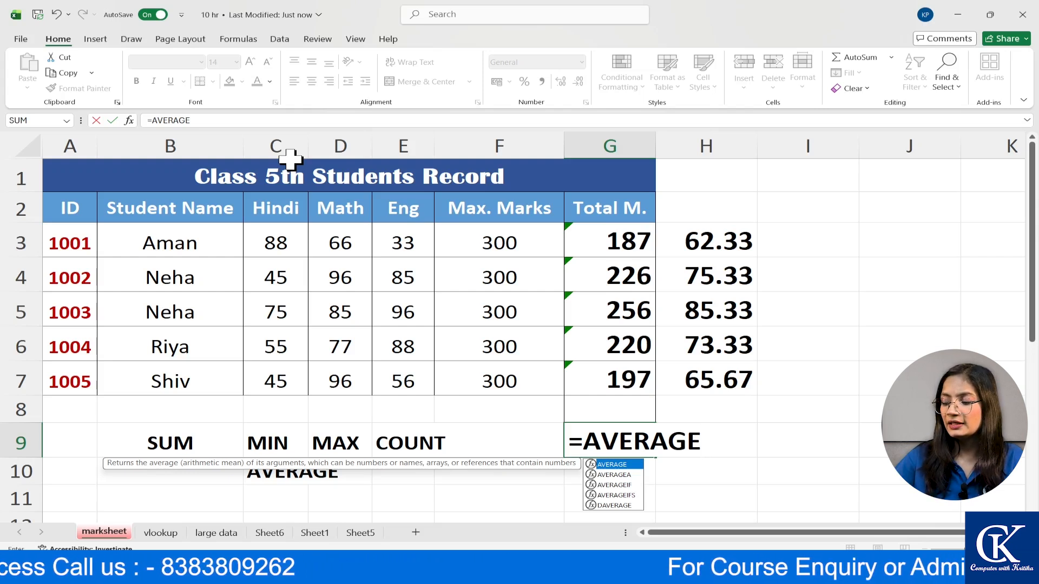
type("(")
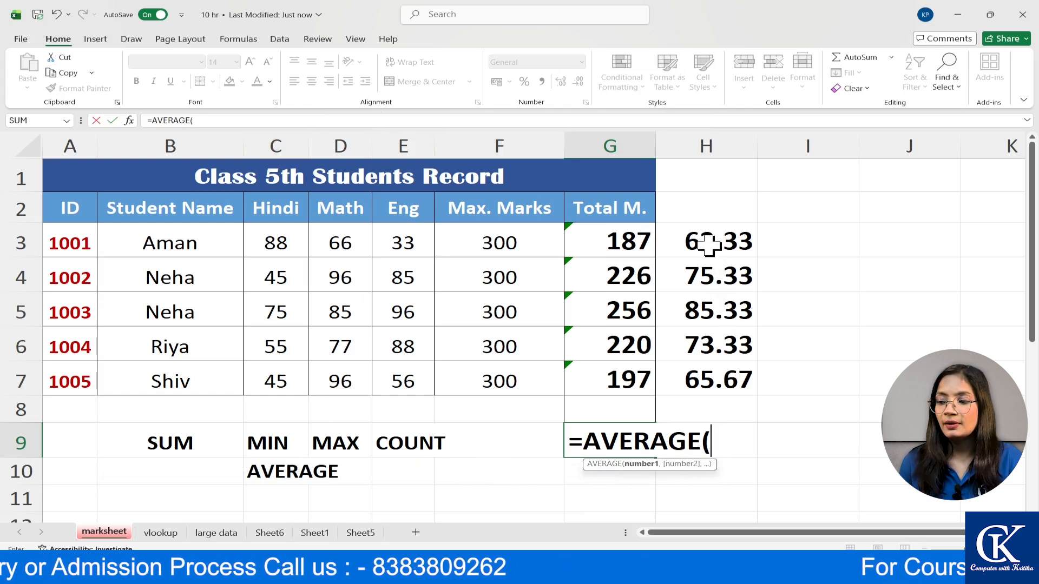
left_click_drag(707, 239, 719, 367)
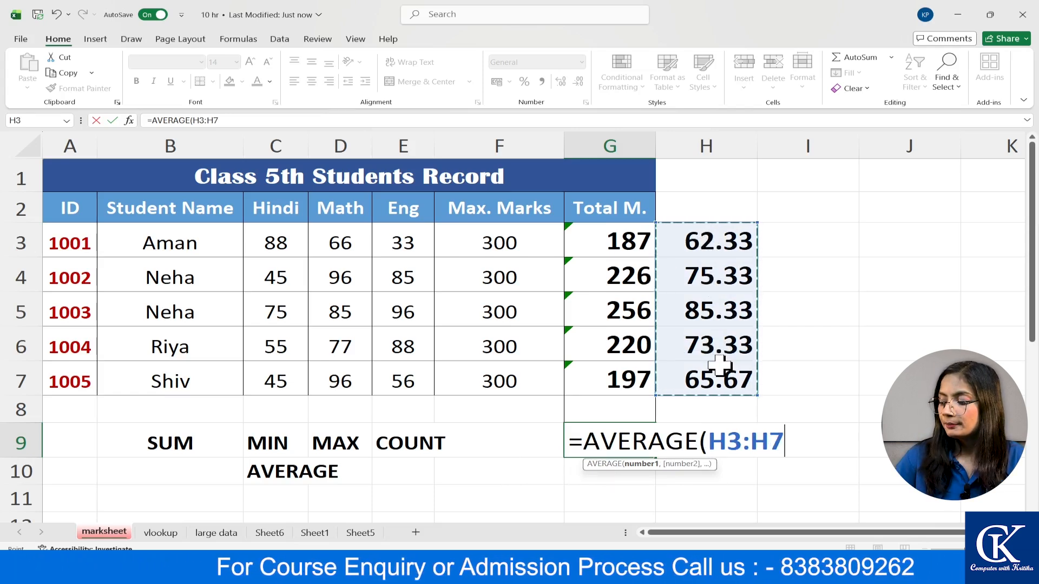
type(")")
key("Return")
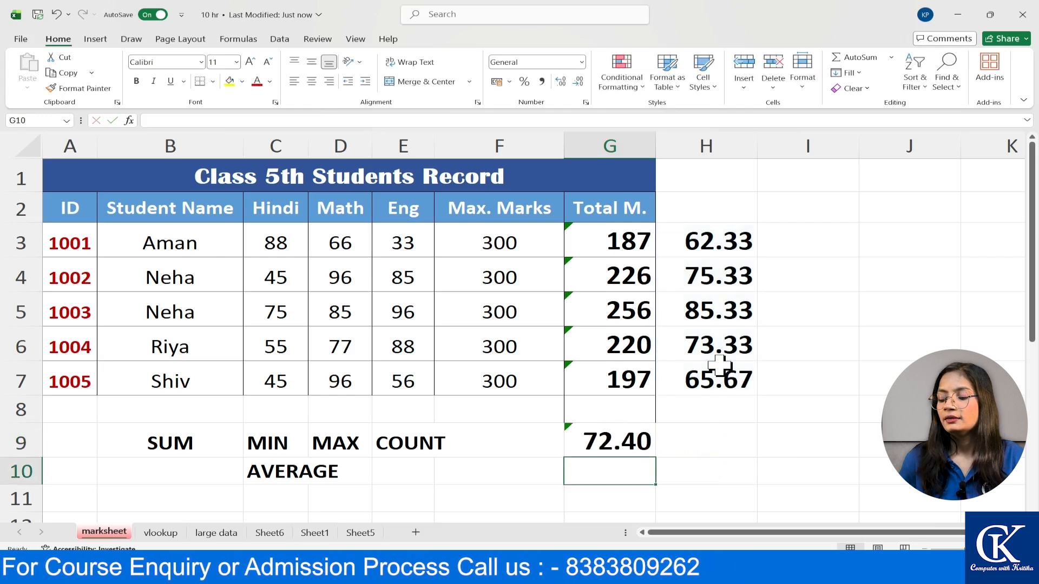
left_click(608, 433)
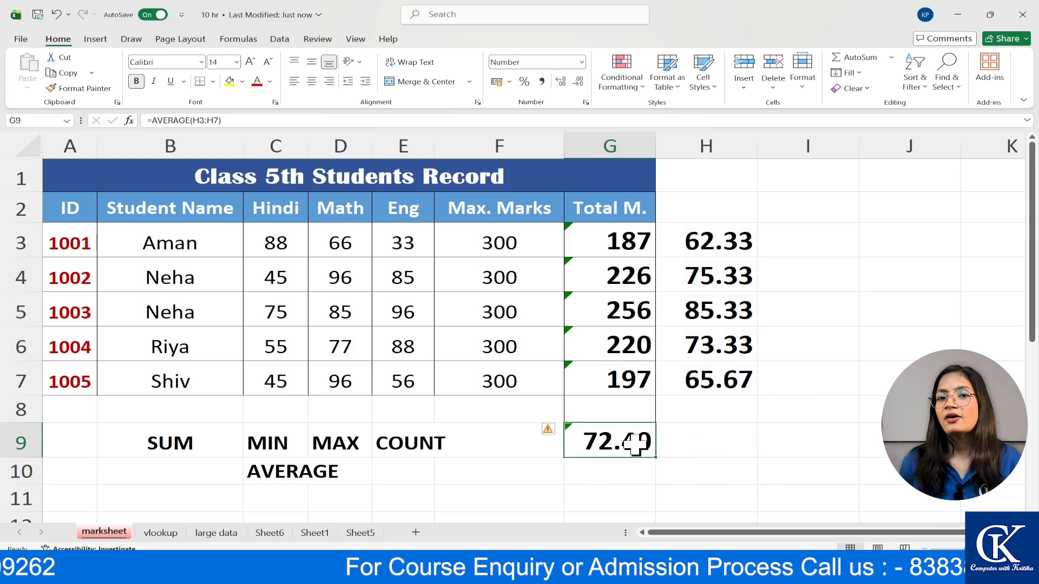
left_click(411, 447)
left_click(646, 439)
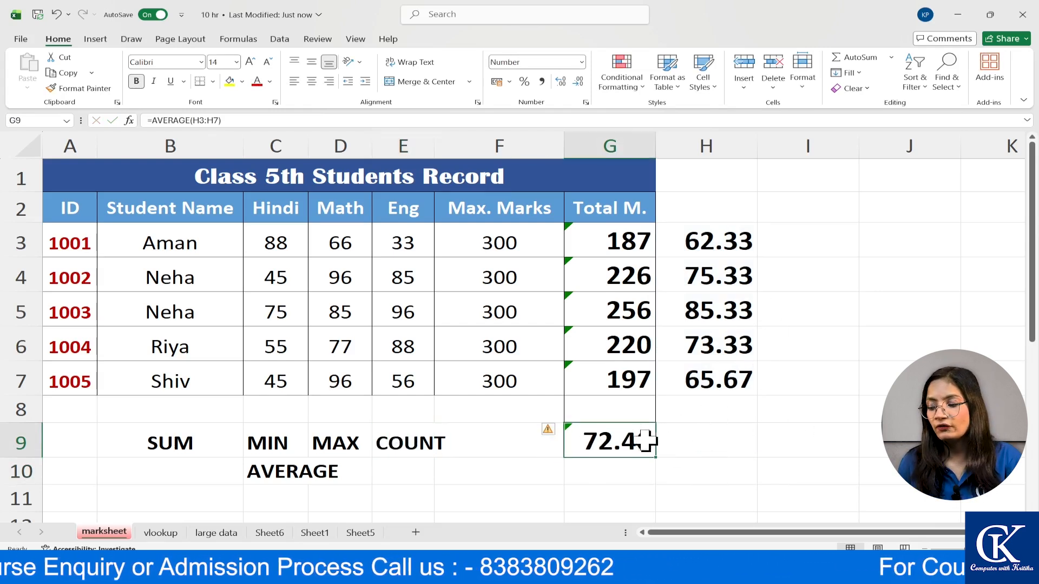
Step: Clear the overall average from G9 and all per-student averages from column H
key("Delete")
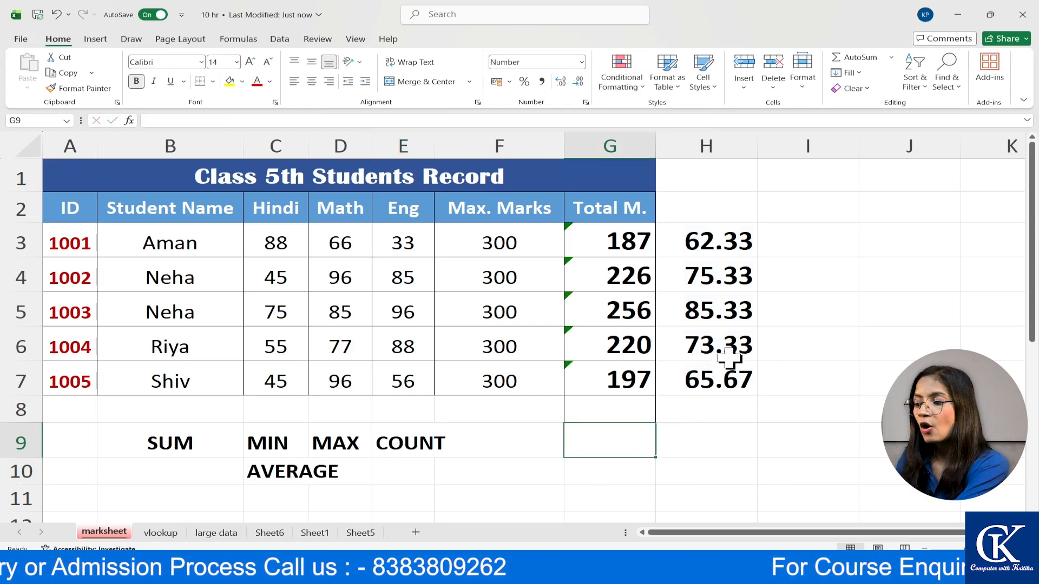
left_click(712, 142)
key("Delete")
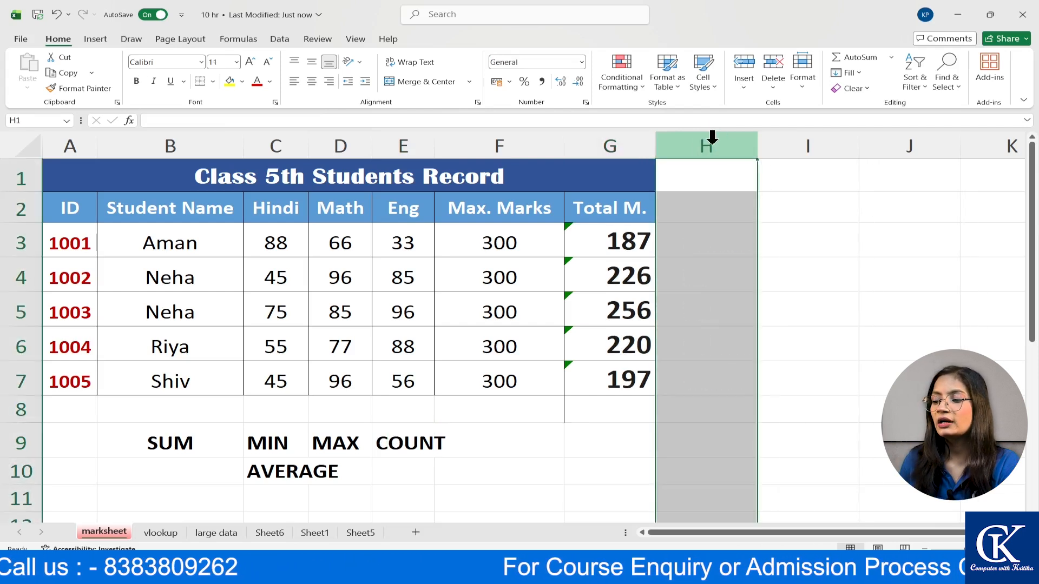
left_click(728, 330)
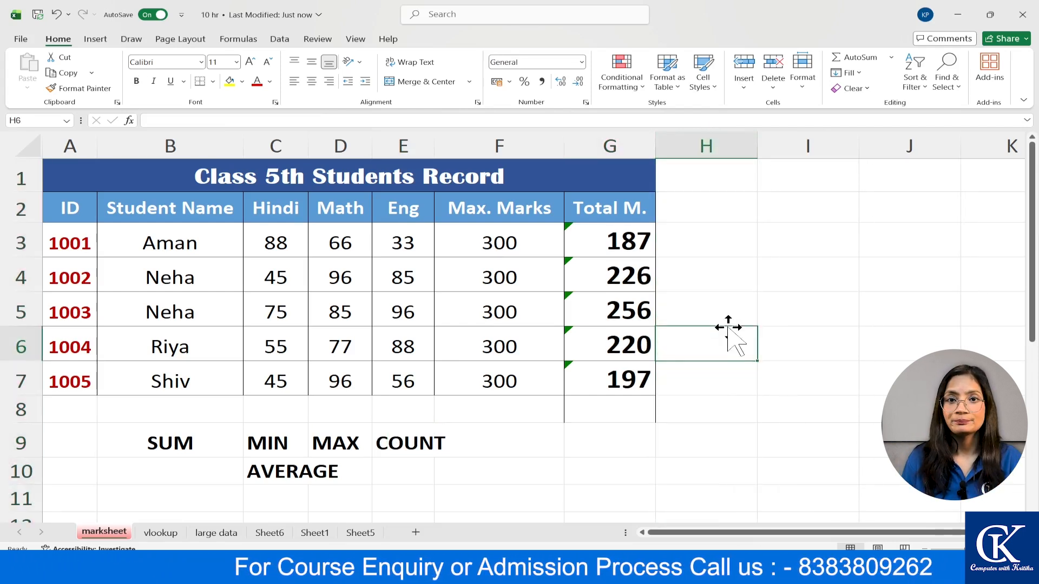
left_click_drag(71, 211, 583, 380)
scroll(654, 399, "up", 1, "ctrl")
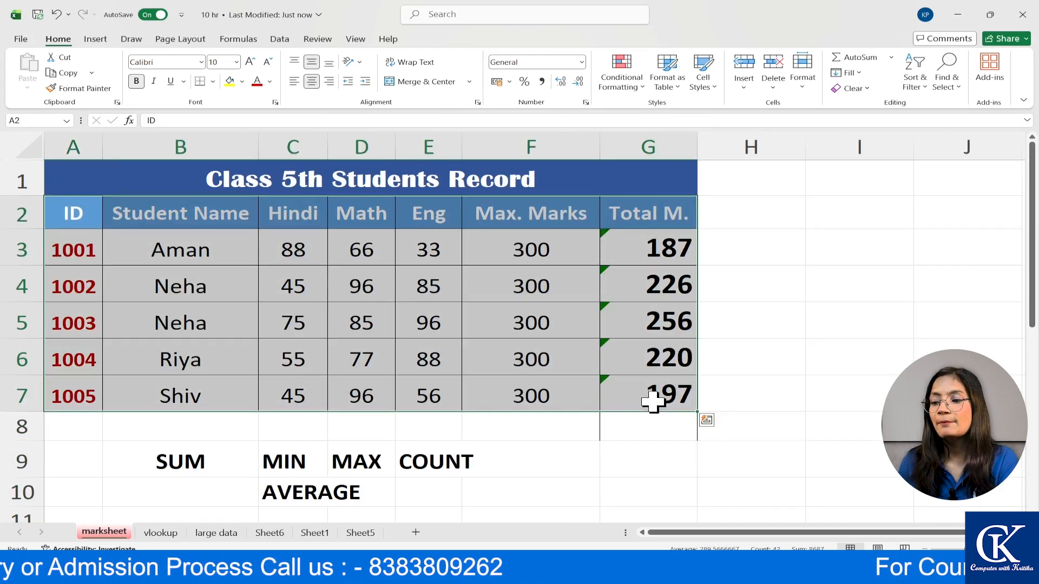
key("ctrl+q")
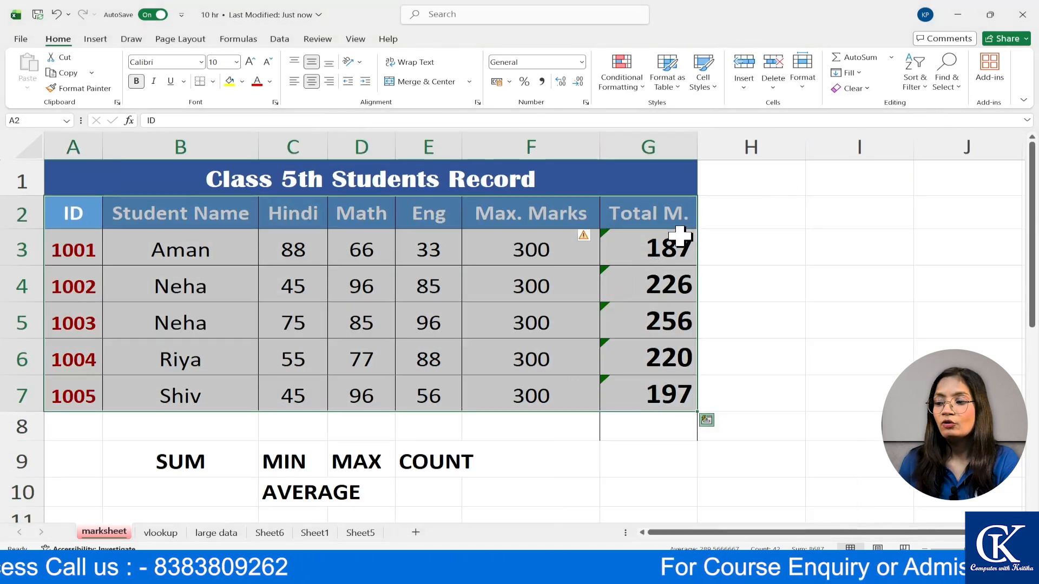
Step: Reduce the font size of the total marks in G3:G7 to 11
left_click_drag(686, 234, 671, 395)
left_click(268, 61)
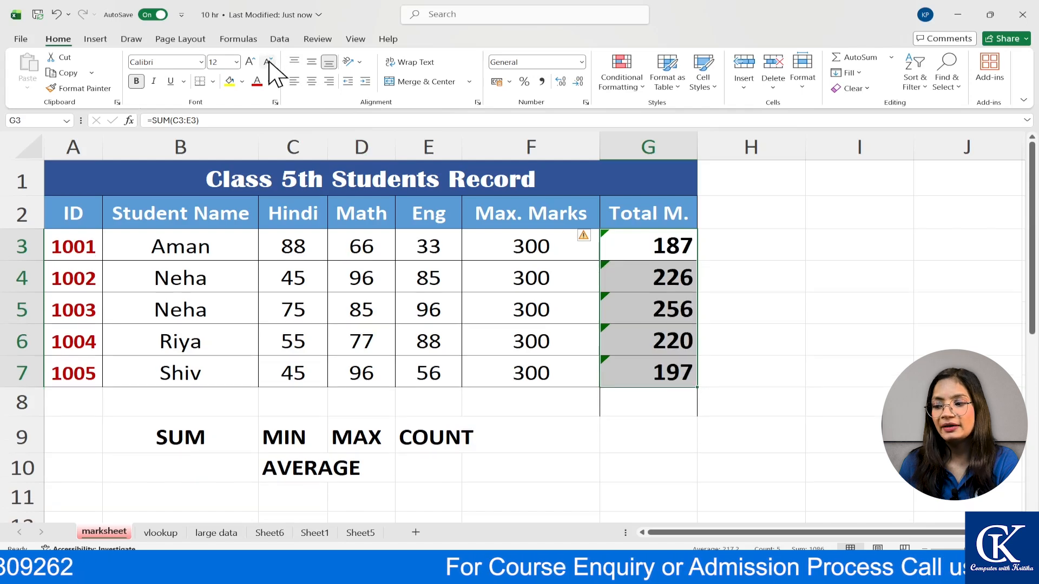
left_click(268, 62)
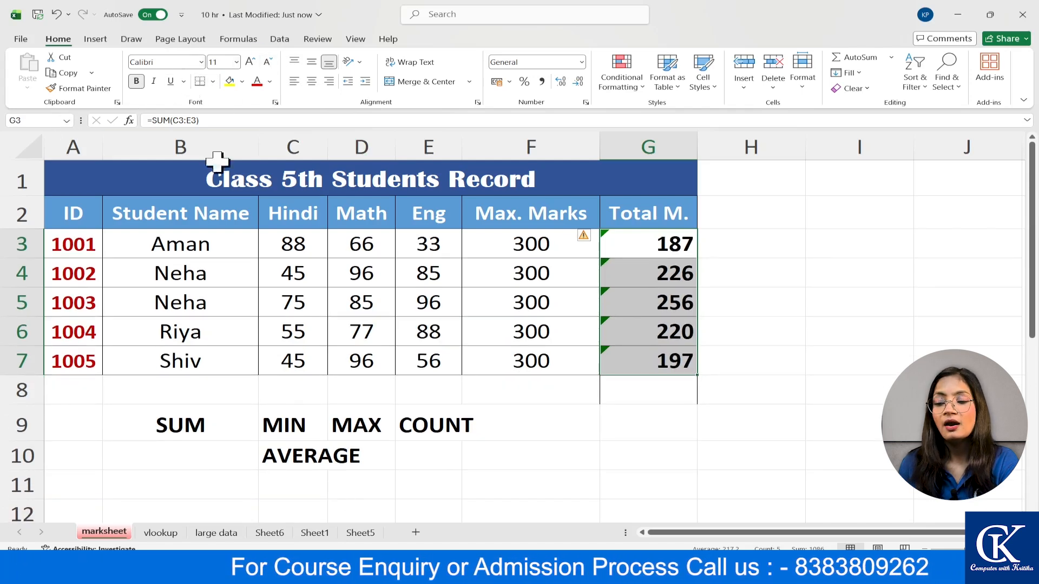
Step: Enter =COUNT(B3:G7) in G9 to count the numeric cells in the student records
left_click(536, 303)
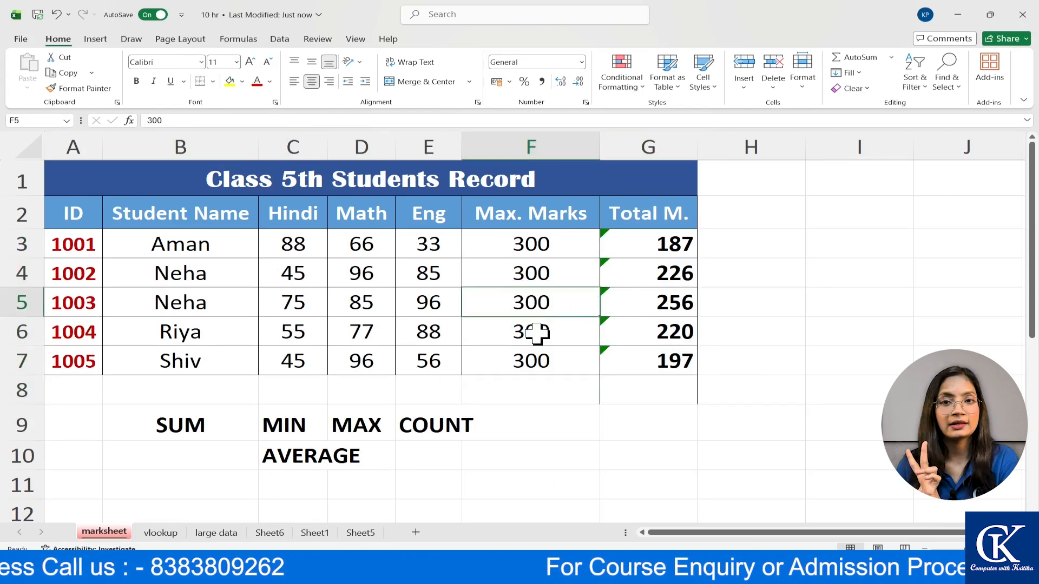
left_click(198, 266)
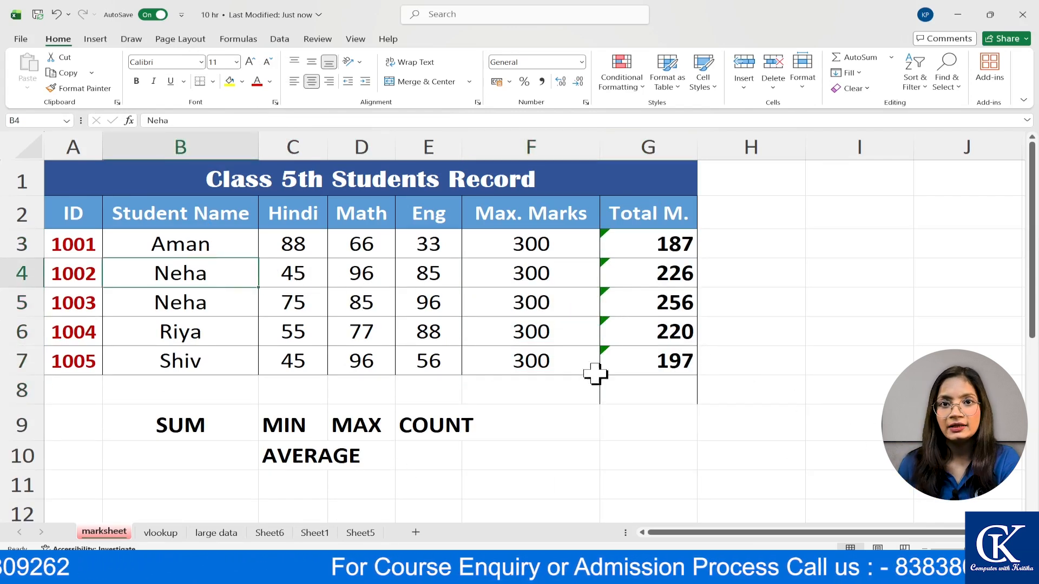
left_click(631, 433)
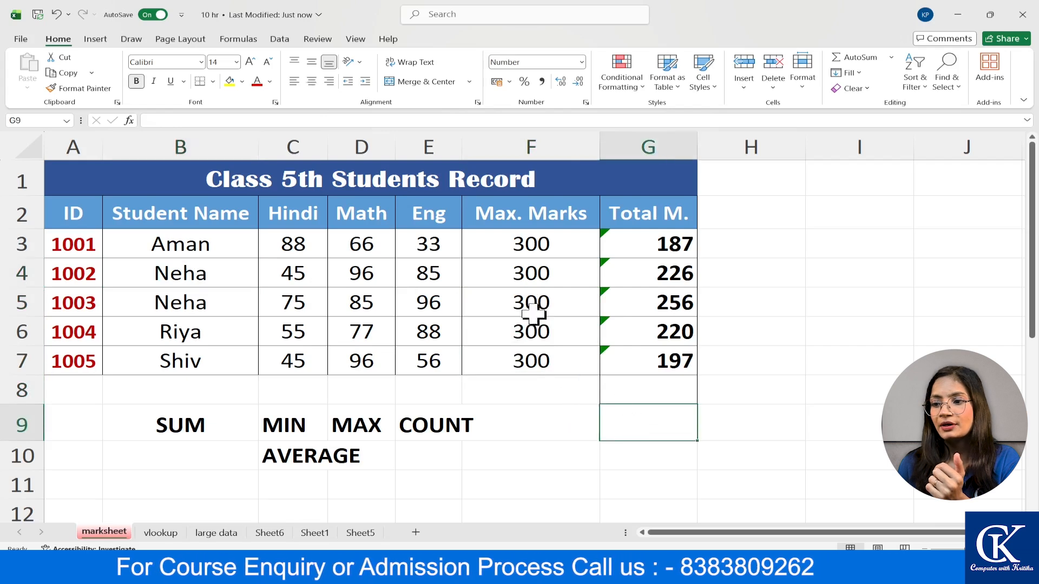
type("=")
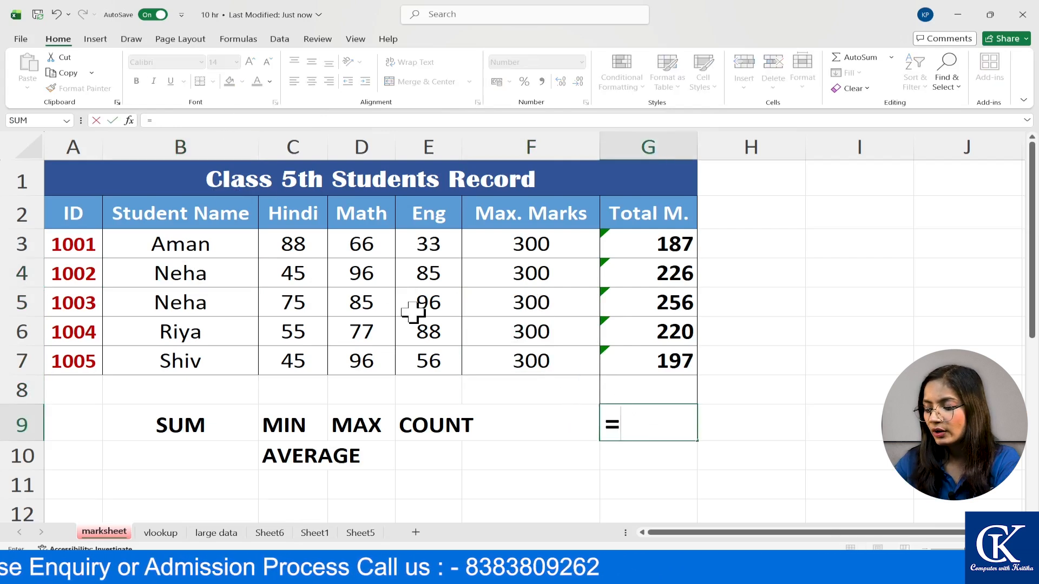
type("COUNT")
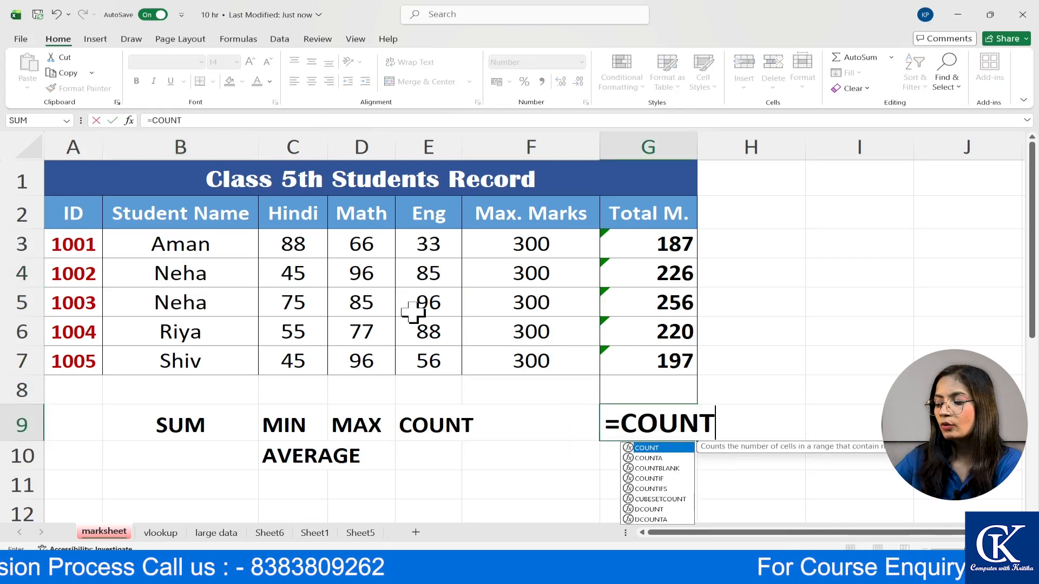
type("(")
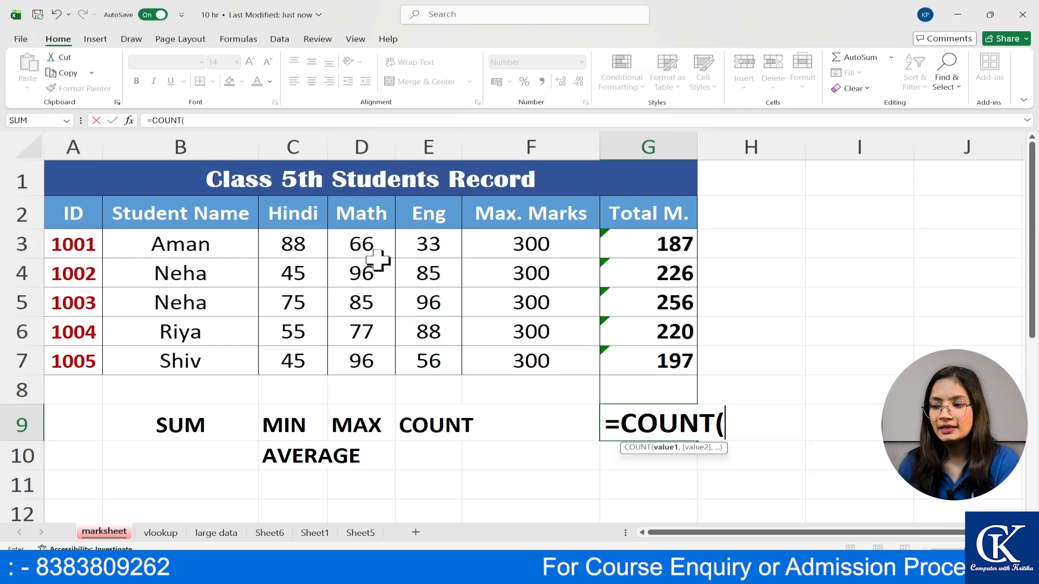
left_click(180, 241)
left_click_drag(180, 241, 614, 364)
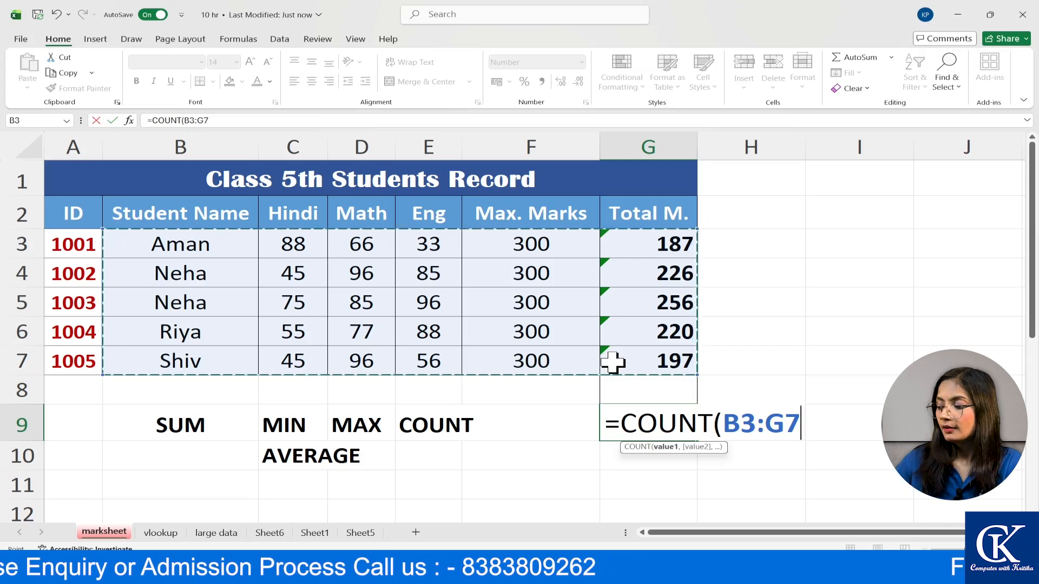
type(")")
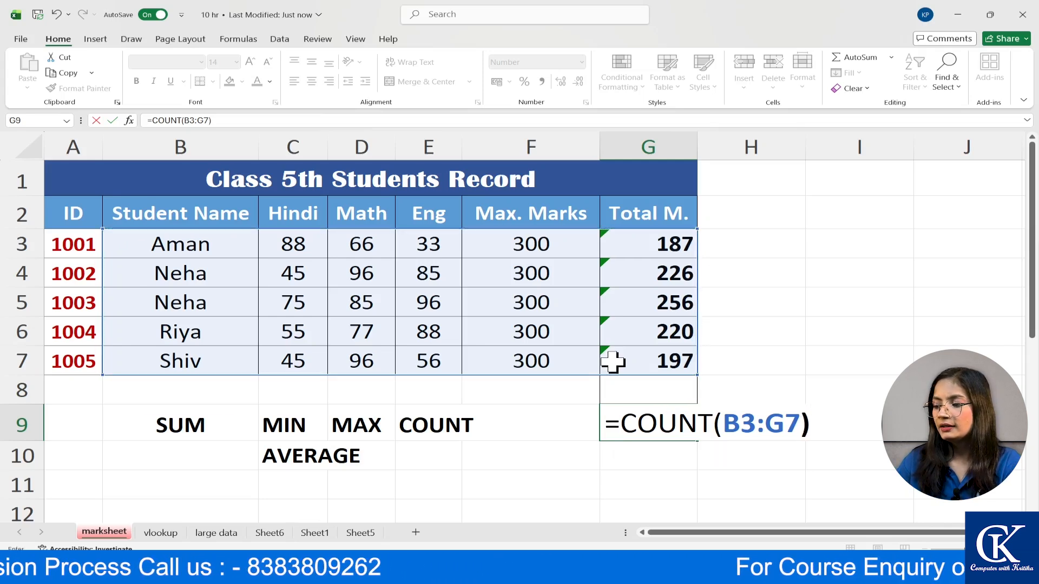
key("Return")
Step: Remove both decimal places from the COUNT result in G9
left_click(653, 412)
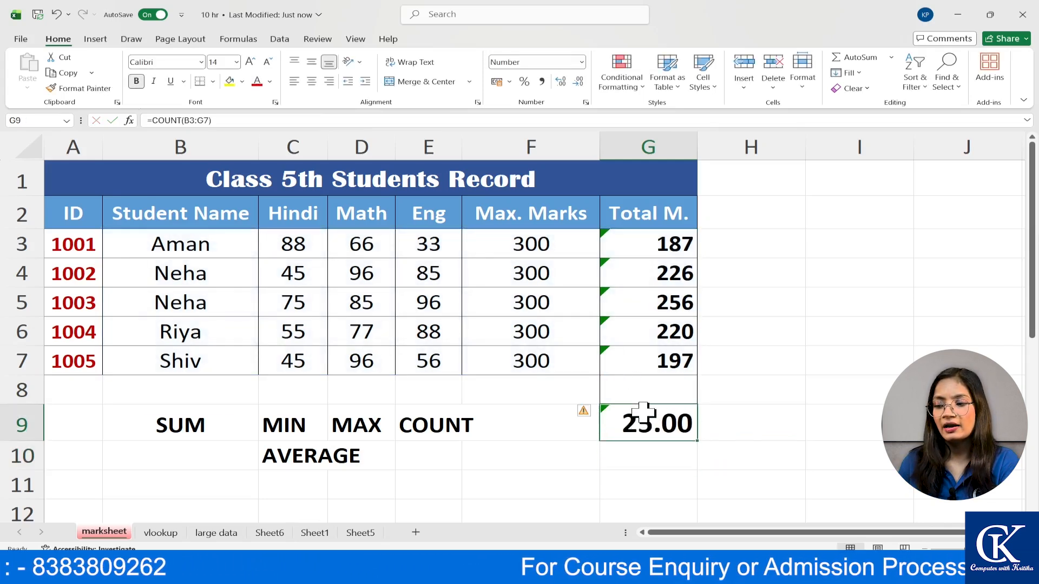
left_click(578, 81)
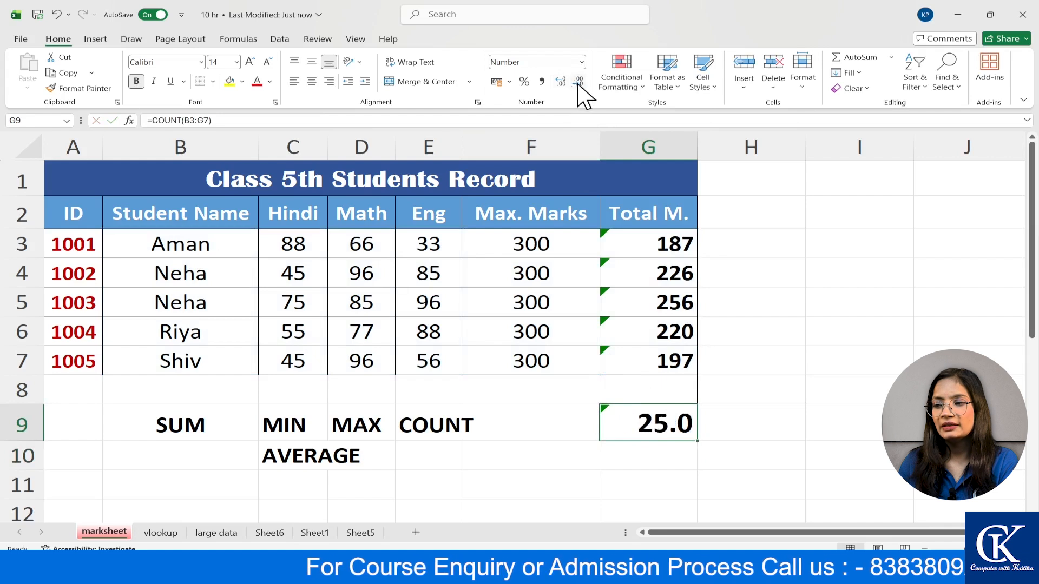
left_click(578, 81)
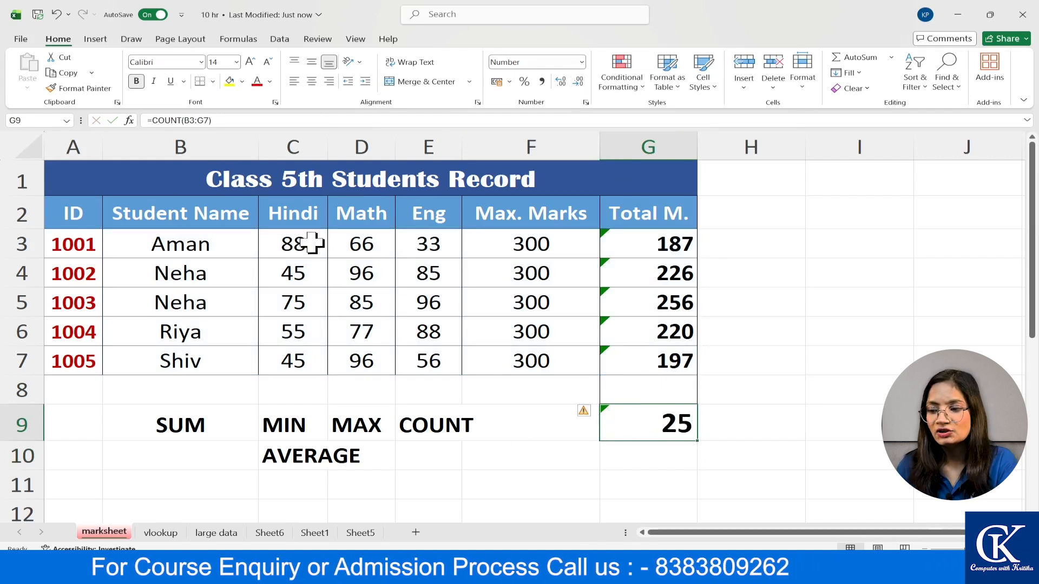
Step: Highlight the range B3:G7 to review which cells the COUNT formula covers
left_click(662, 244)
left_click_drag(661, 244, 183, 353)
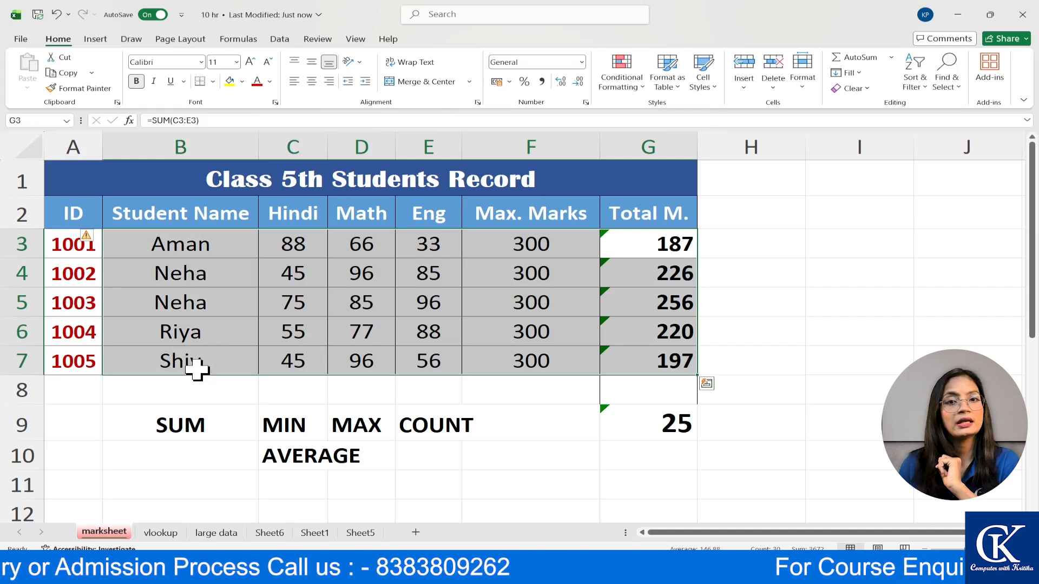
left_click(664, 392)
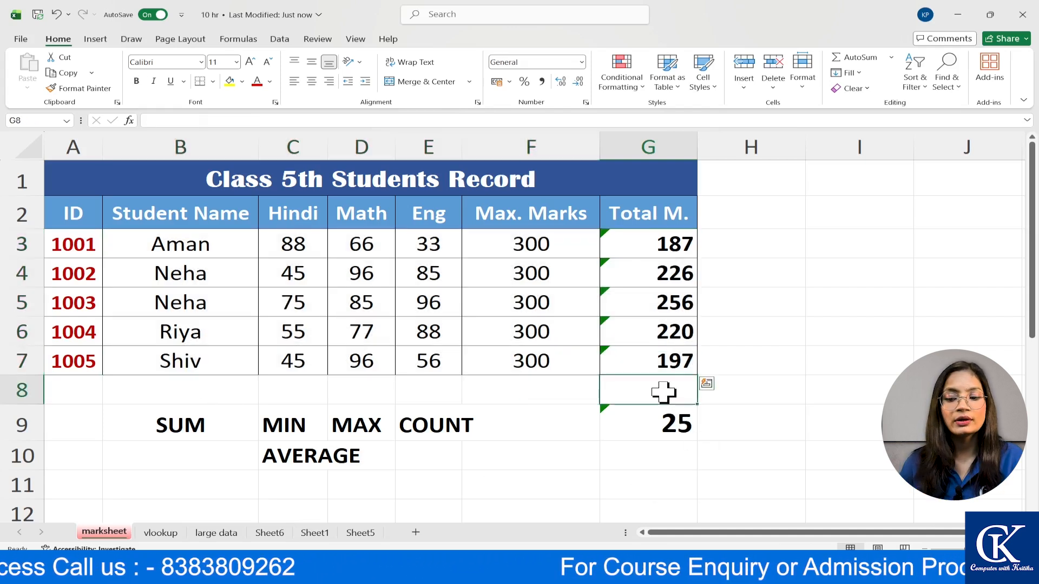